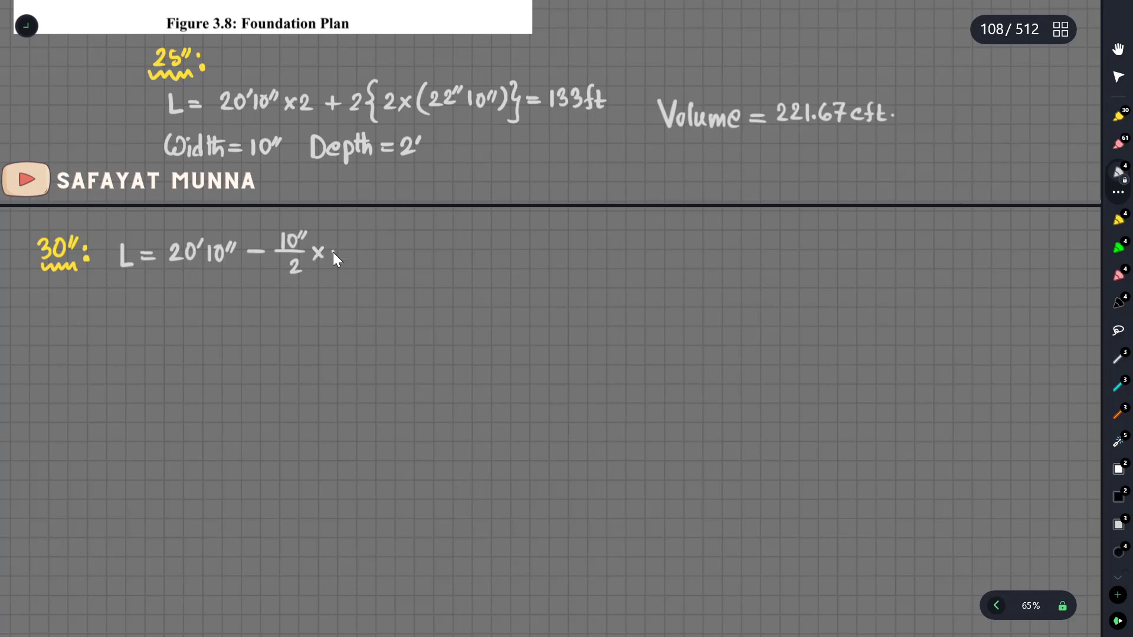
# Mark the walls through the plan circles in green, undoing the stray strokes
pyautogui.scroll(5, 356, 196)
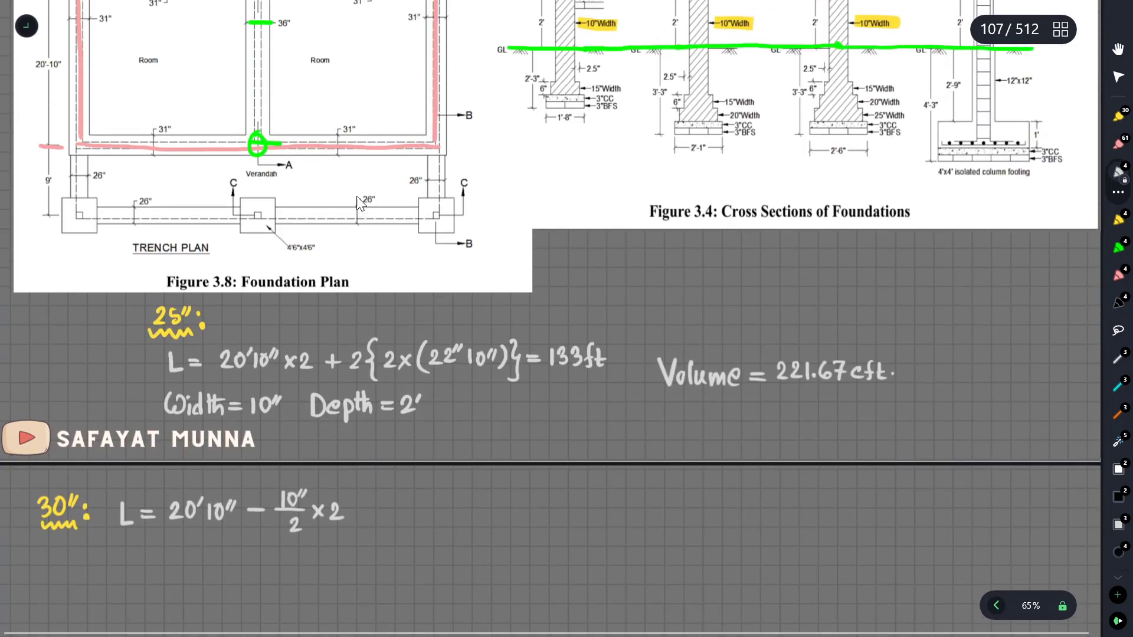
pyautogui.click(1118, 246)
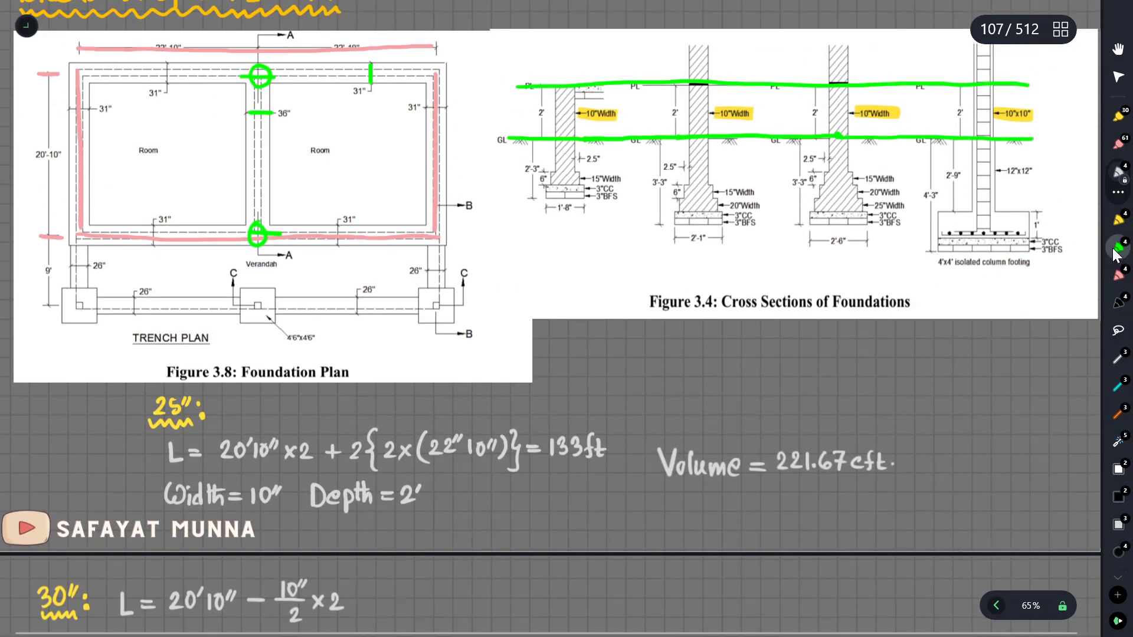
pyautogui.moveTo(229, 85); pyautogui.dragTo(287, 86)
pyautogui.moveTo(235, 224)
pyautogui.mouseDown()
pyautogui.moveTo(292, 227)
pyautogui.moveTo(252, 234)
pyautogui.mouseUp()
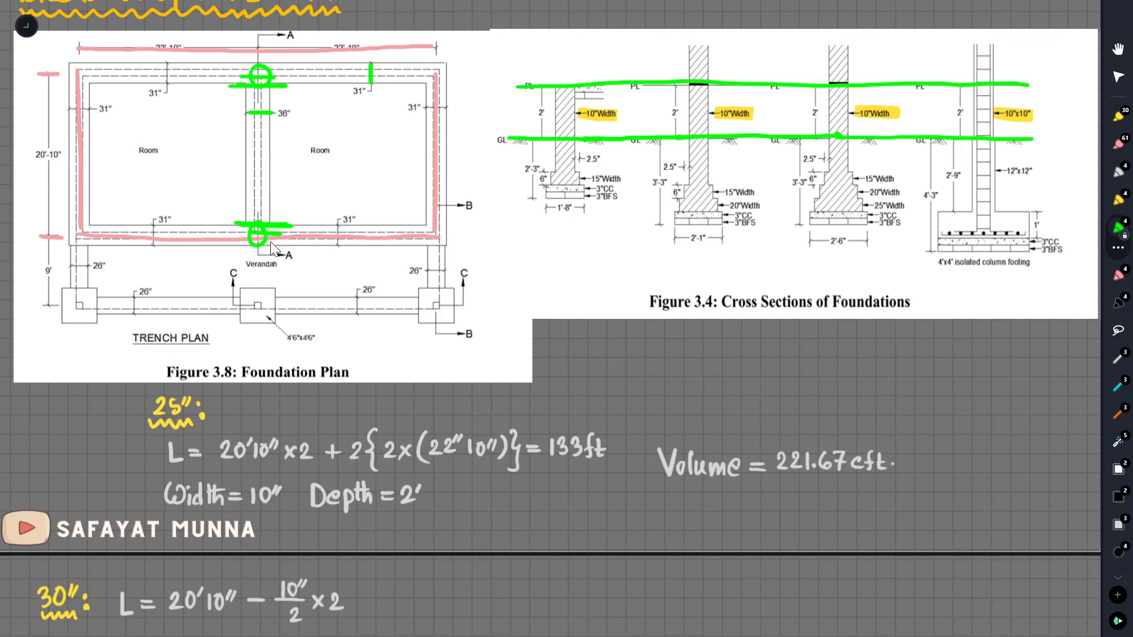
pyautogui.hotkey('ctrl', 'z')
pyautogui.moveTo(259, 234); pyautogui.dragTo(280, 233)
pyautogui.hotkey('ctrl', 'z')
pyautogui.hotkey('ctrl', 'z')
pyautogui.scroll(-5, 281, 228)
pyautogui.scroll(-3, 281, 229)
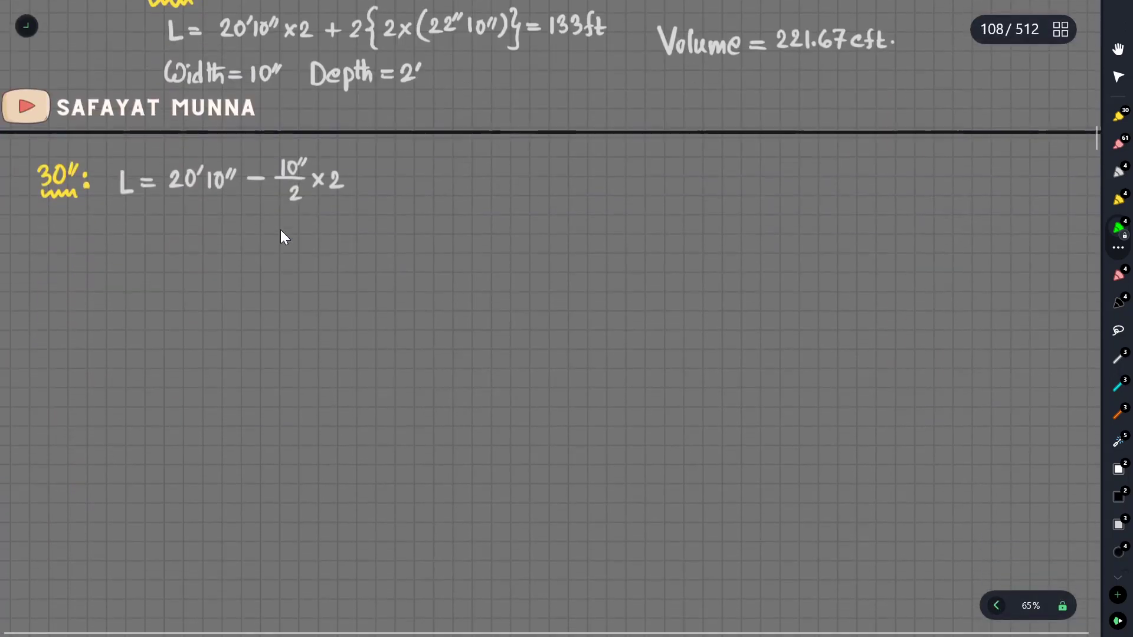
# In white, write the equals after ×2, then W = 10", D = 2' and Volume = 33.33 cft
pyautogui.click(1112, 172)
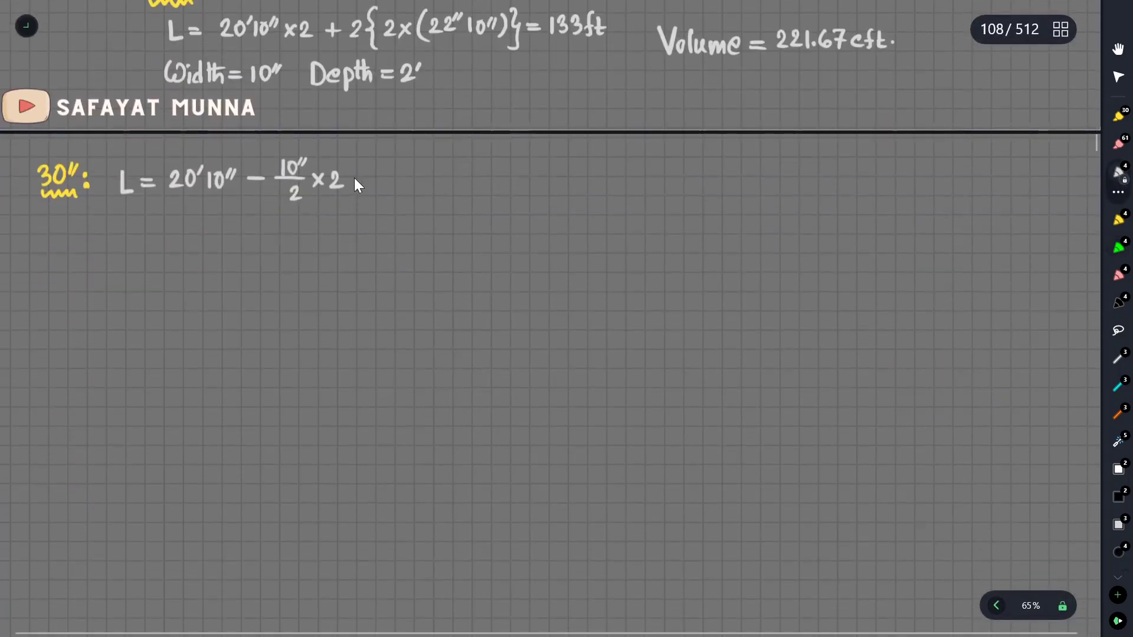
pyautogui.moveTo(353, 176); pyautogui.dragTo(366, 176)
pyautogui.moveTo(353, 184); pyautogui.dragTo(385, 187)
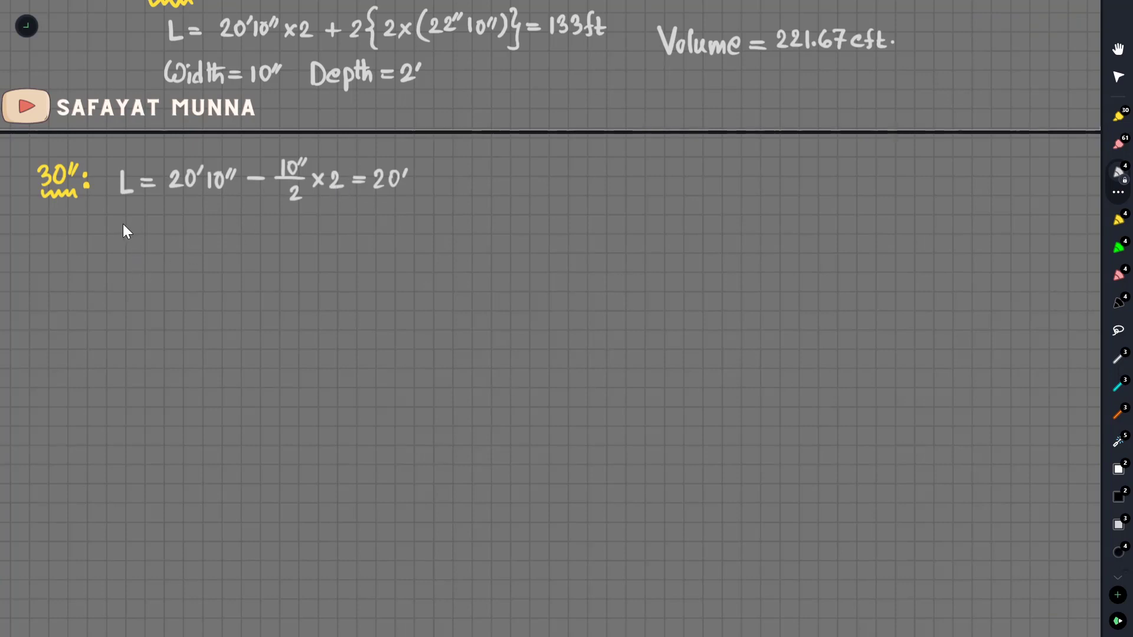
pyautogui.moveTo(124, 220); pyautogui.dragTo(119, 233)
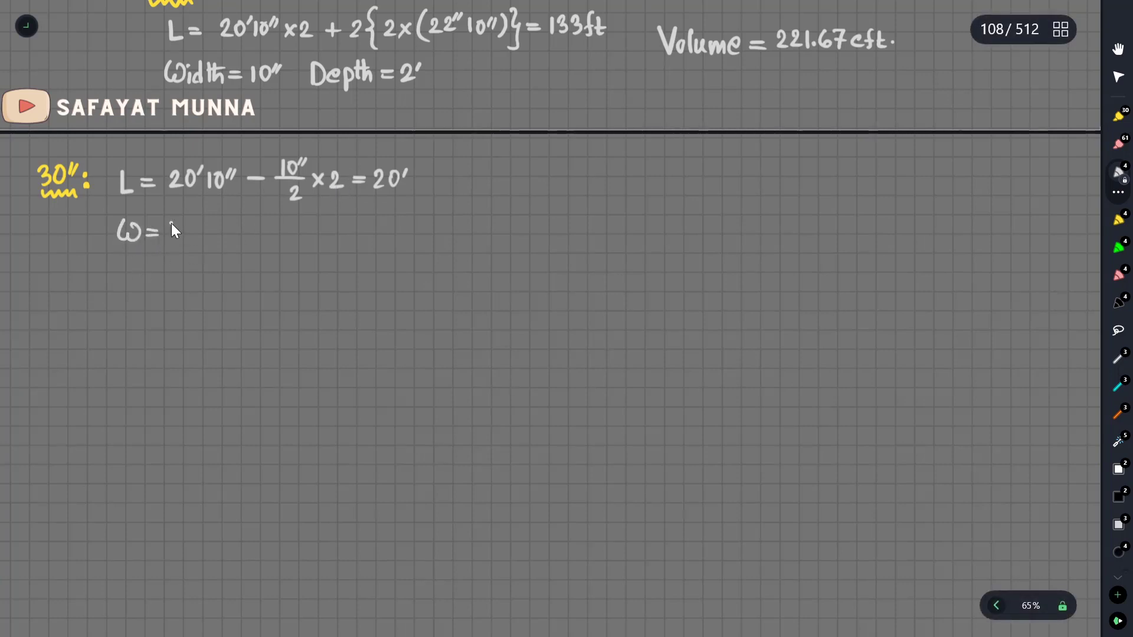
pyautogui.moveTo(202, 220); pyautogui.dragTo(200, 233)
pyautogui.moveTo(121, 267)
pyautogui.mouseDown()
pyautogui.moveTo(121, 289)
pyautogui.moveTo(157, 273)
pyautogui.mouseUp()
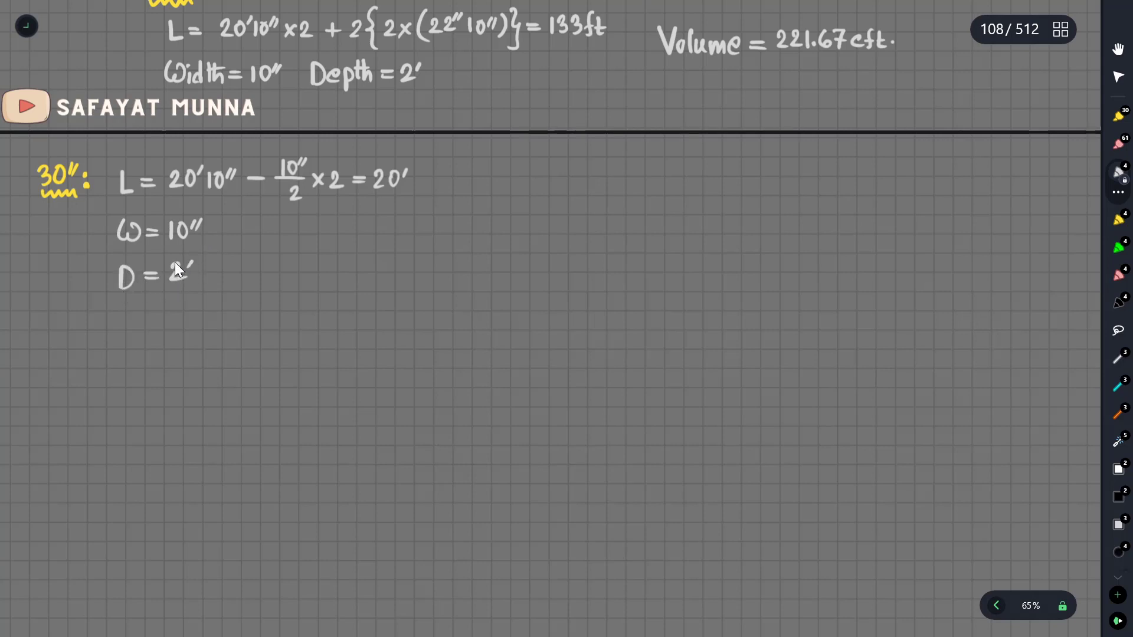
pyautogui.moveTo(437, 200); pyautogui.dragTo(457, 211)
pyautogui.moveTo(466, 199); pyautogui.dragTo(468, 219)
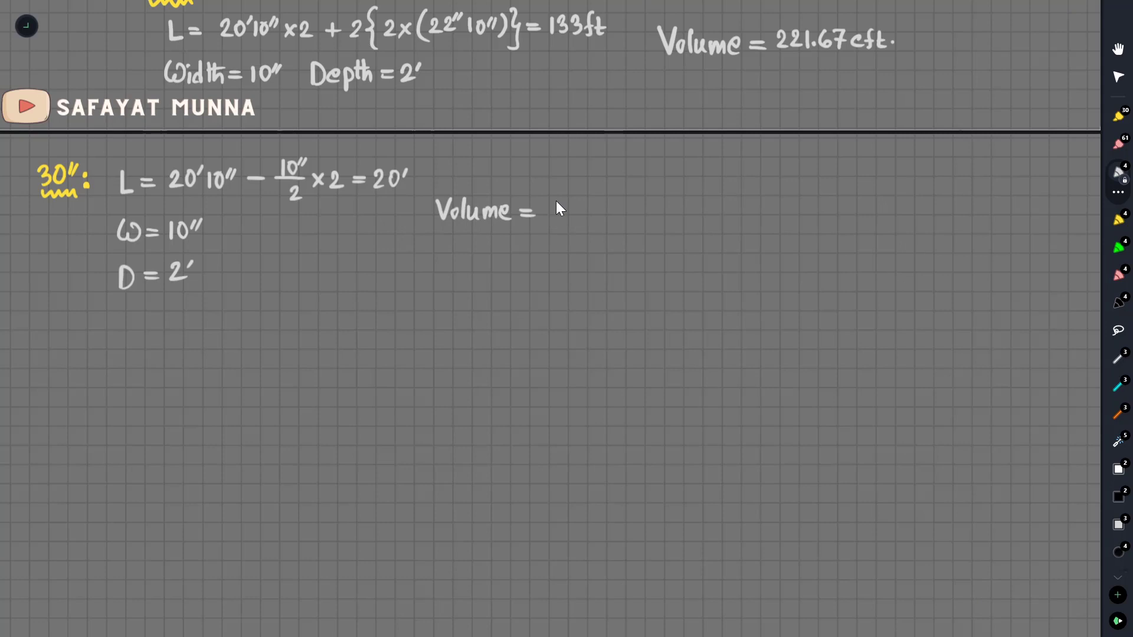
pyautogui.moveTo(544, 204); pyautogui.dragTo(547, 219)
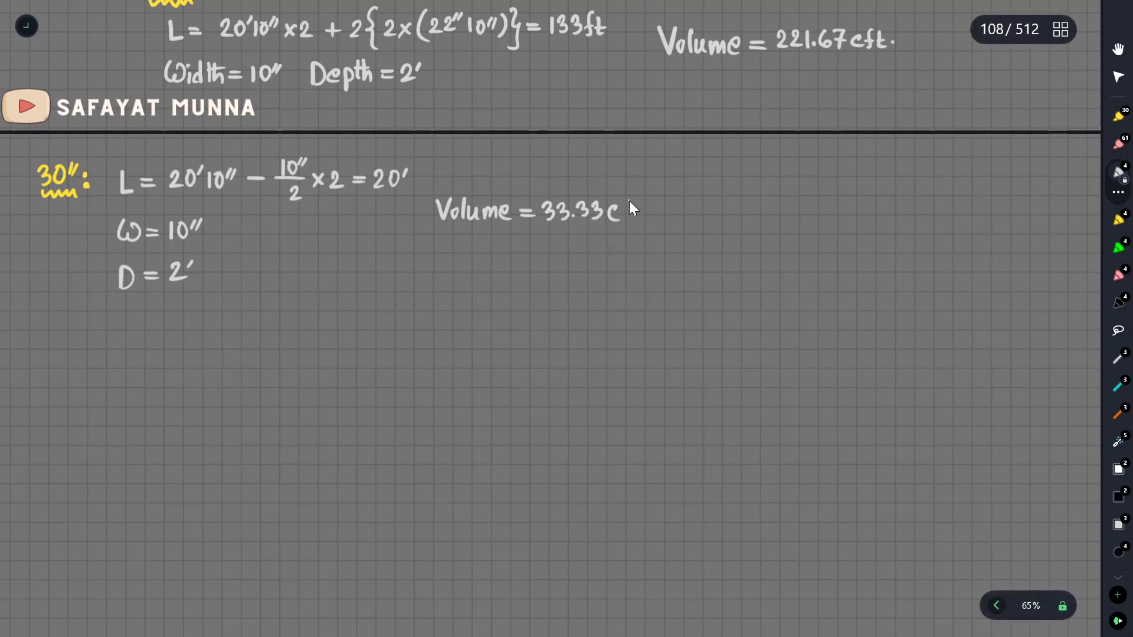
# Move the Volume = 33.33 cft line under D = 2' and draw a teal vertical divider beside it
pyautogui.click(1118, 329)
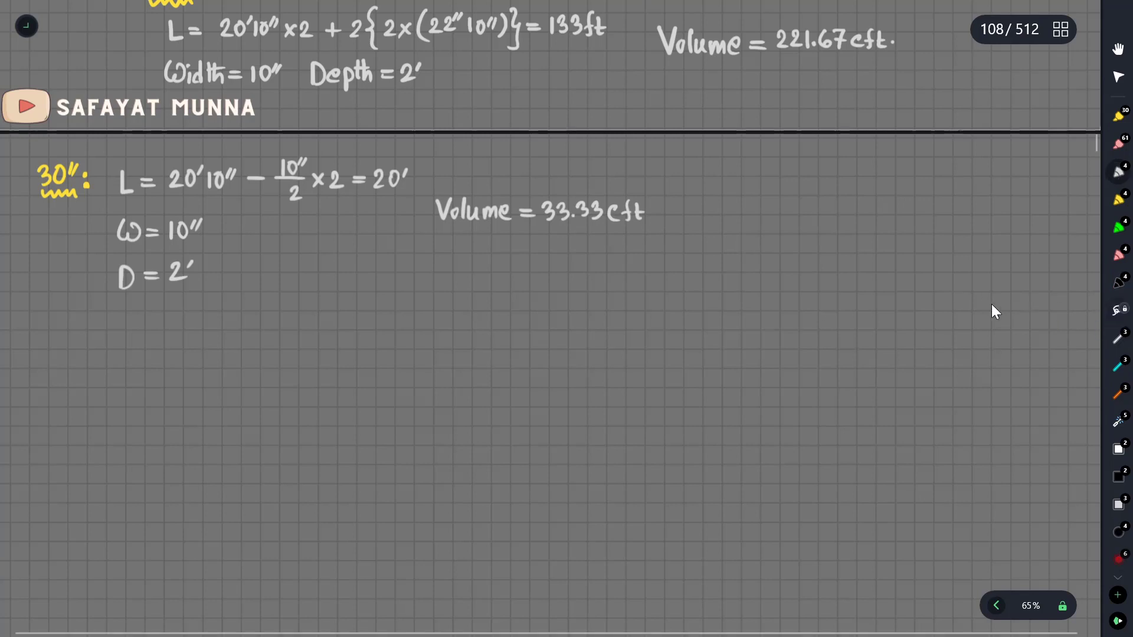
pyautogui.moveTo(615, 175); pyautogui.dragTo(557, 210)
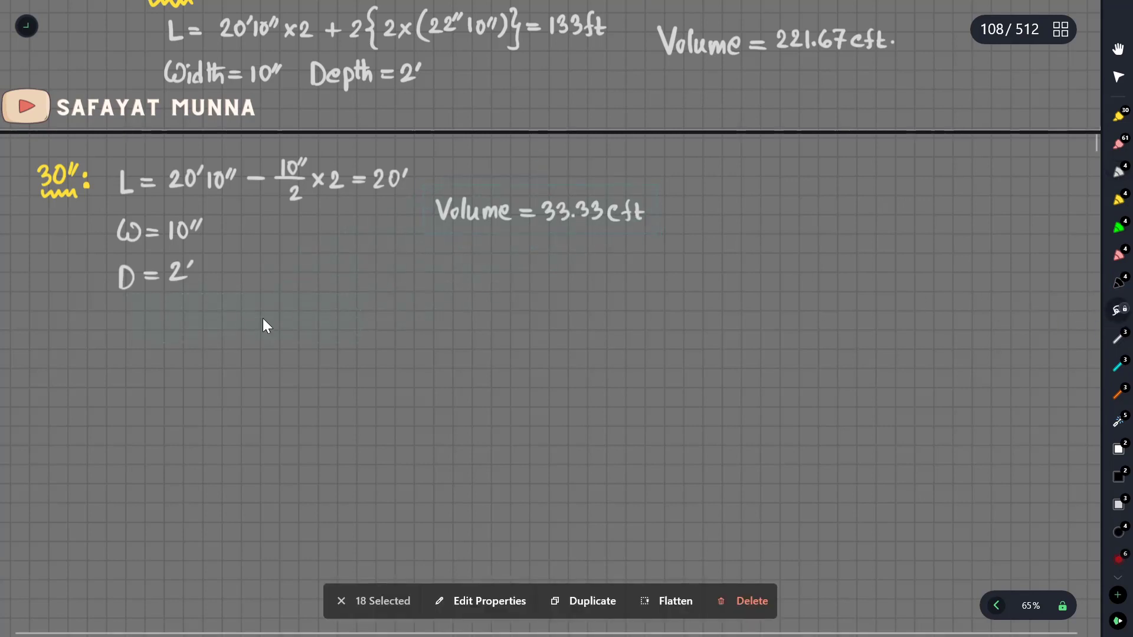
pyautogui.moveTo(264, 319); pyautogui.dragTo(237, 326)
pyautogui.click(764, 322)
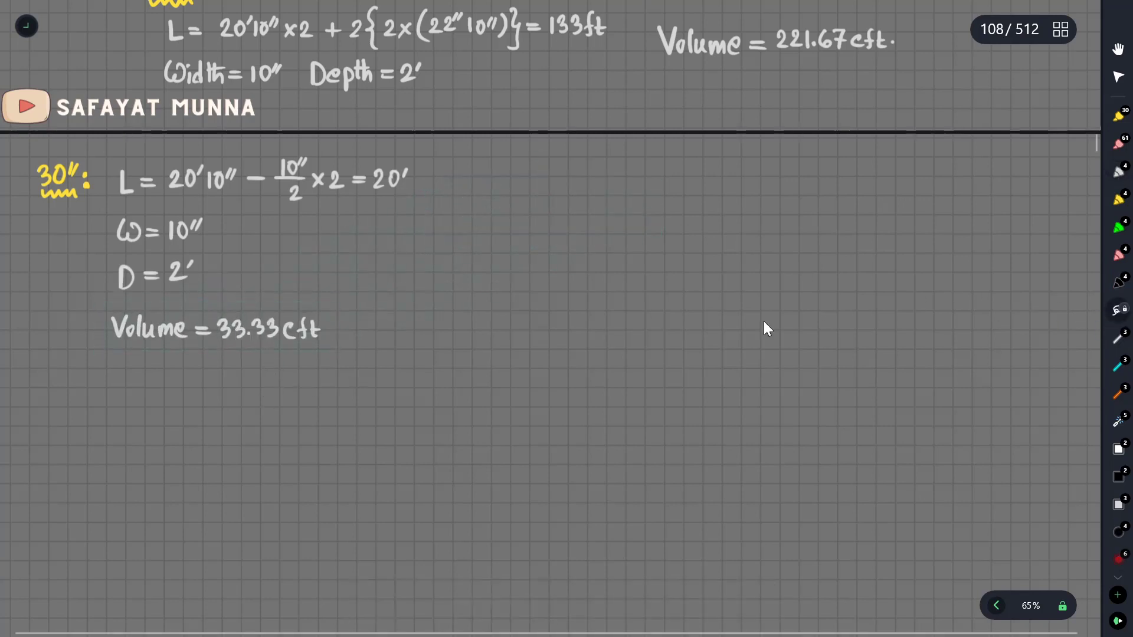
pyautogui.click(1117, 365)
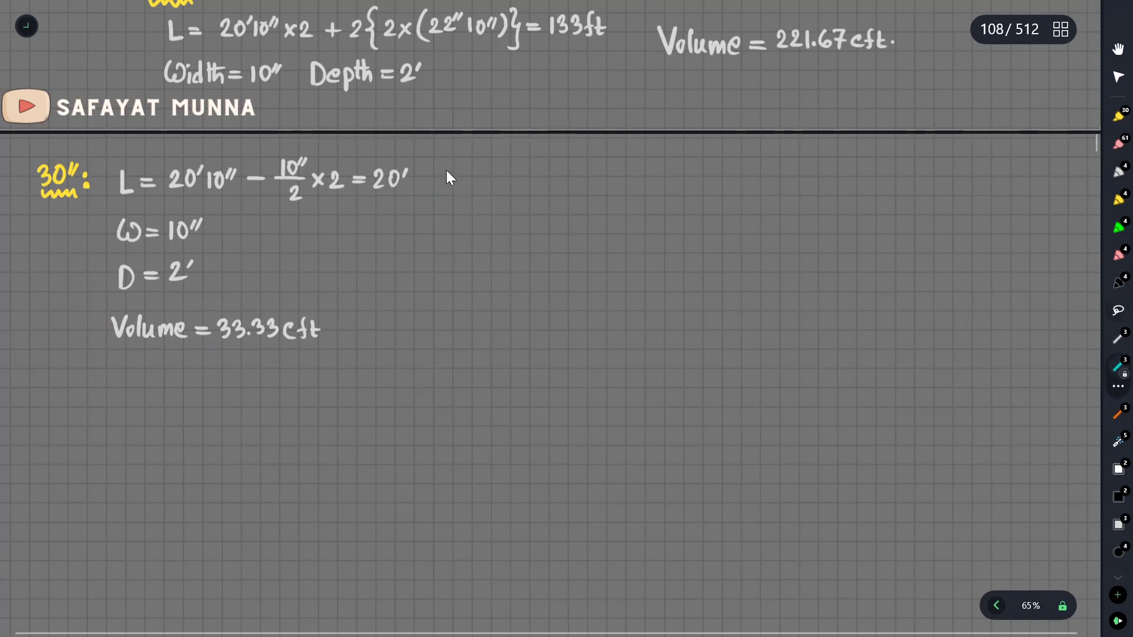
pyautogui.moveTo(432, 158); pyautogui.dragTo(433, 341)
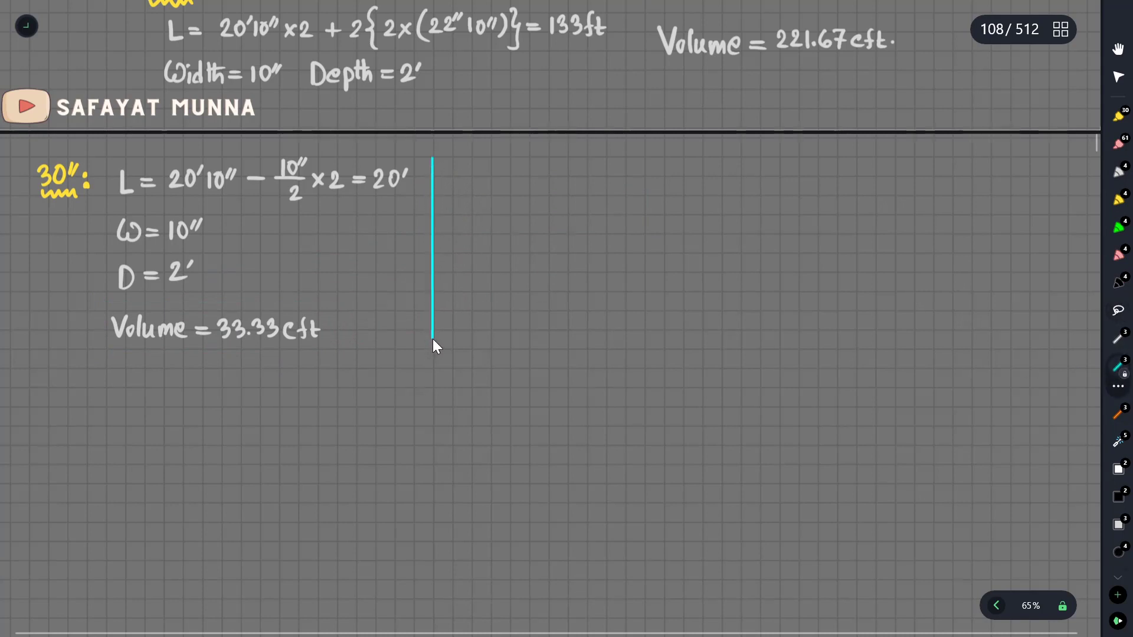
# Underline a yellow 20": heading and write L = 2×9' + 2×(22'10") in grey
pyautogui.click(1119, 201)
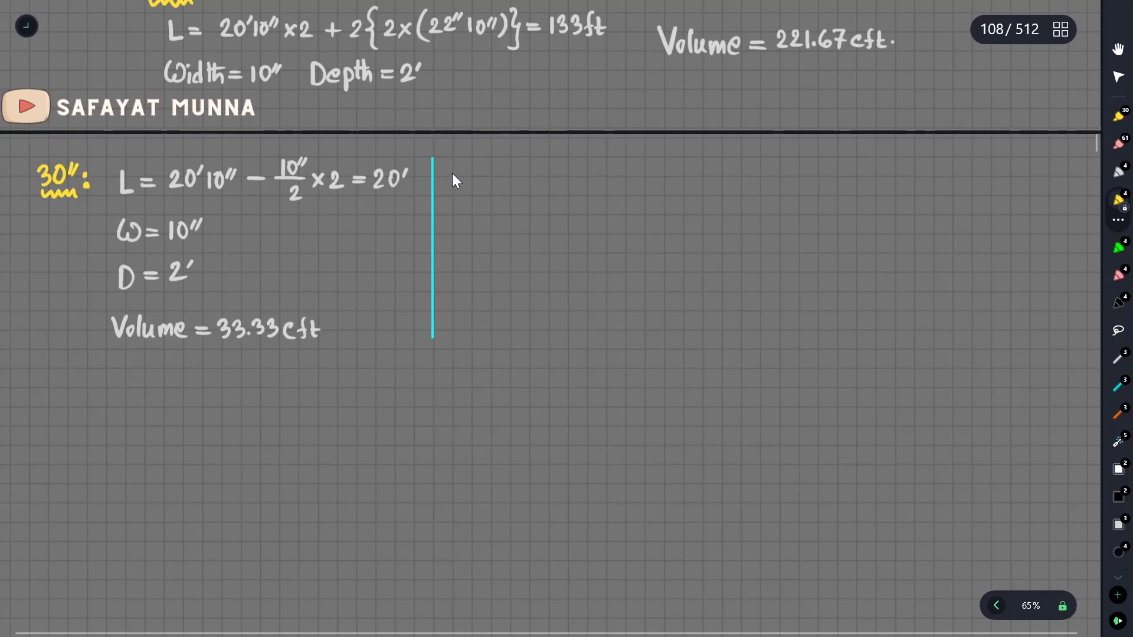
pyautogui.moveTo(445, 192); pyautogui.dragTo(500, 194)
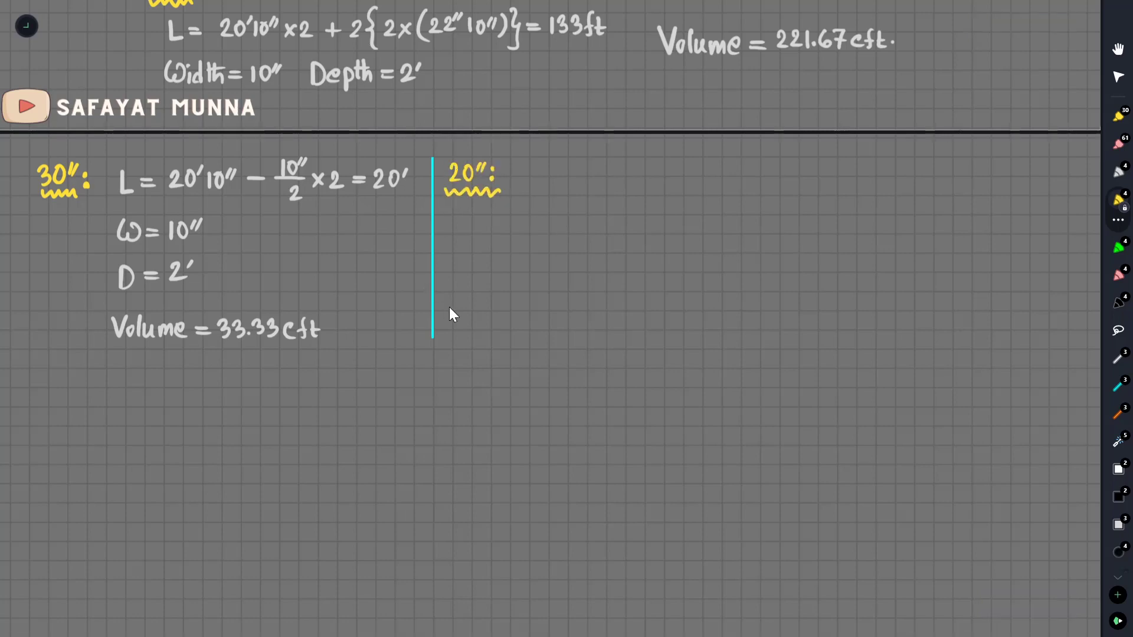
pyautogui.scroll(6, 448, 307)
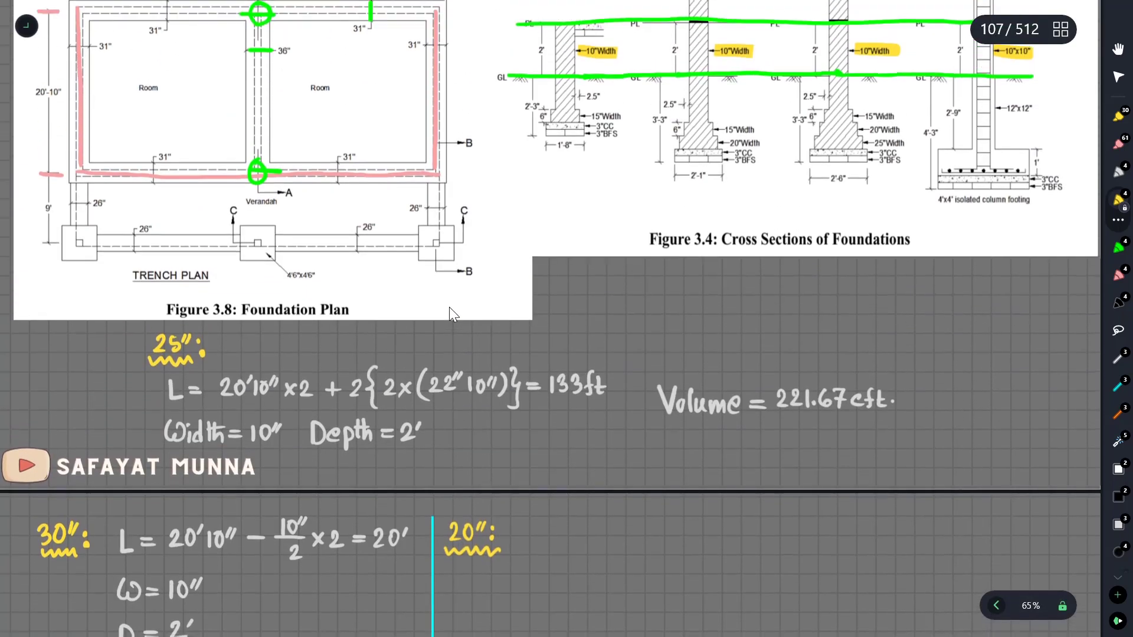
pyautogui.click(1119, 171)
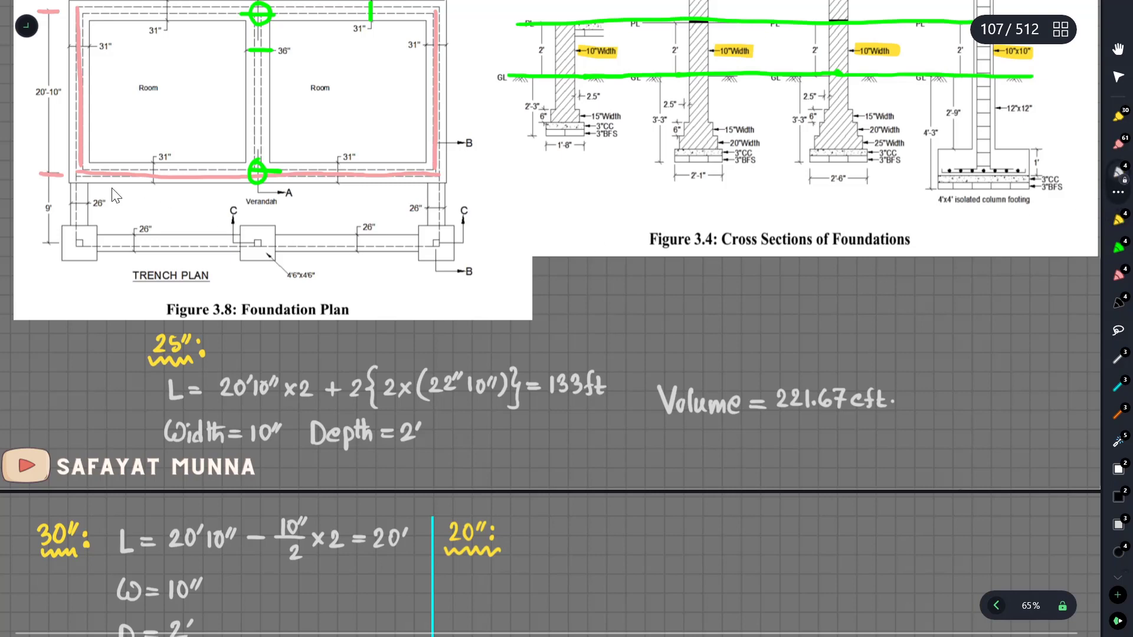
pyautogui.moveTo(40, 241); pyautogui.dragTo(59, 241)
pyautogui.moveTo(46, 178); pyautogui.dragTo(46, 210)
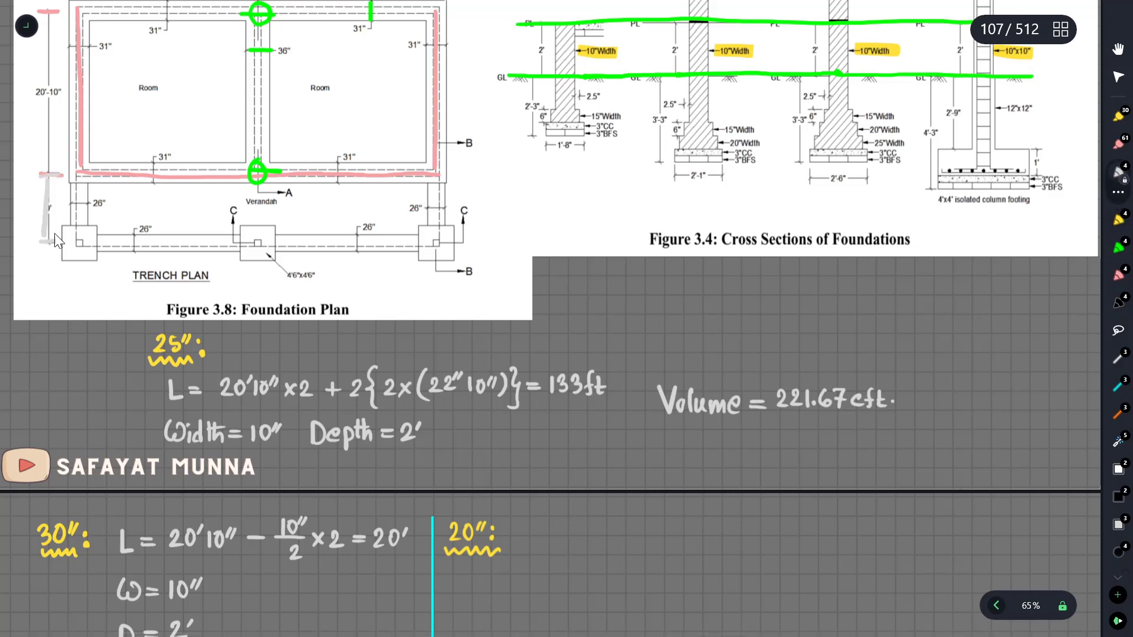
pyautogui.scroll(-3, 82, 226)
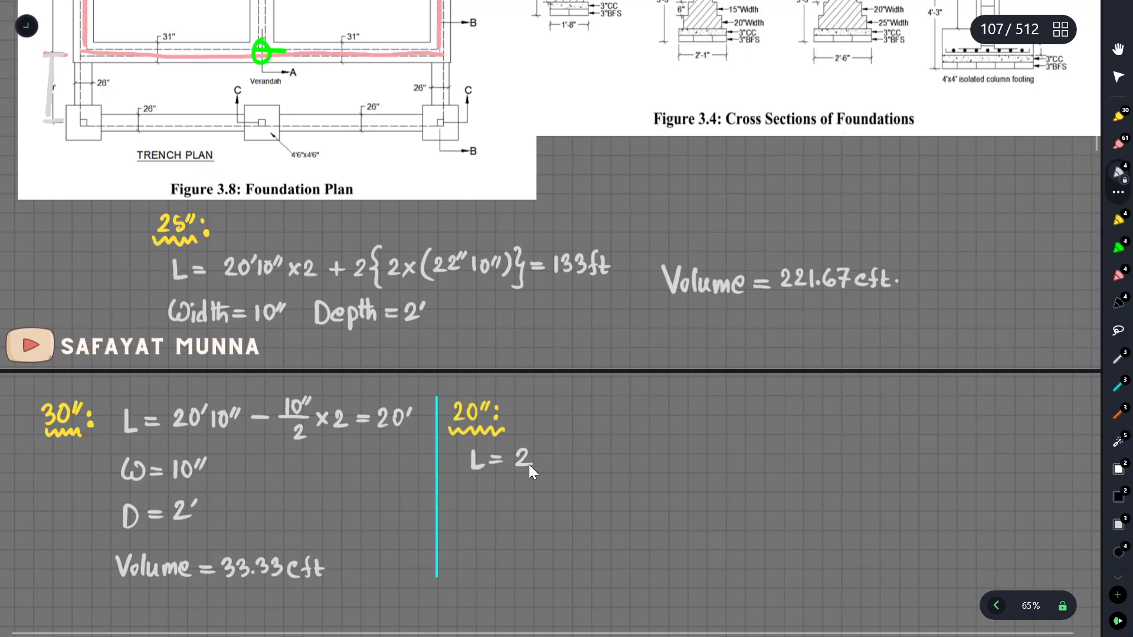
pyautogui.moveTo(567, 452); pyautogui.dragTo(561, 465)
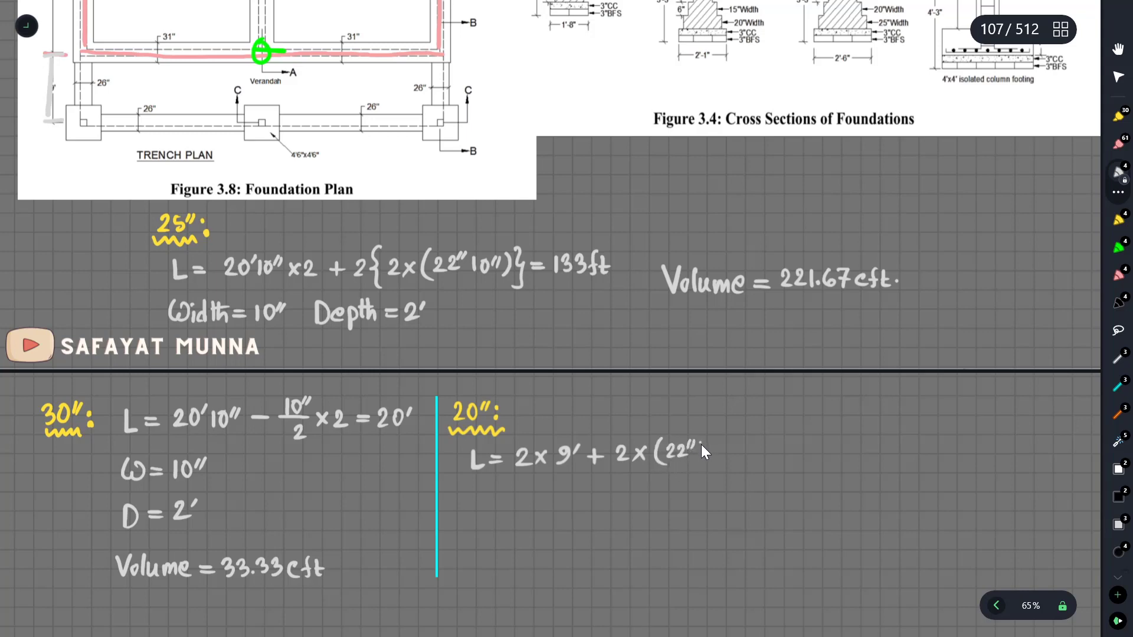
pyautogui.moveTo(695, 443)
pyautogui.mouseDown()
pyautogui.moveTo(693, 462)
pyautogui.moveTo(704, 444)
pyautogui.moveTo(729, 466)
pyautogui.mouseUp()
# Mark the left and right 9' walls and the trench wall to the middle column green on the plan
pyautogui.click(1118, 247)
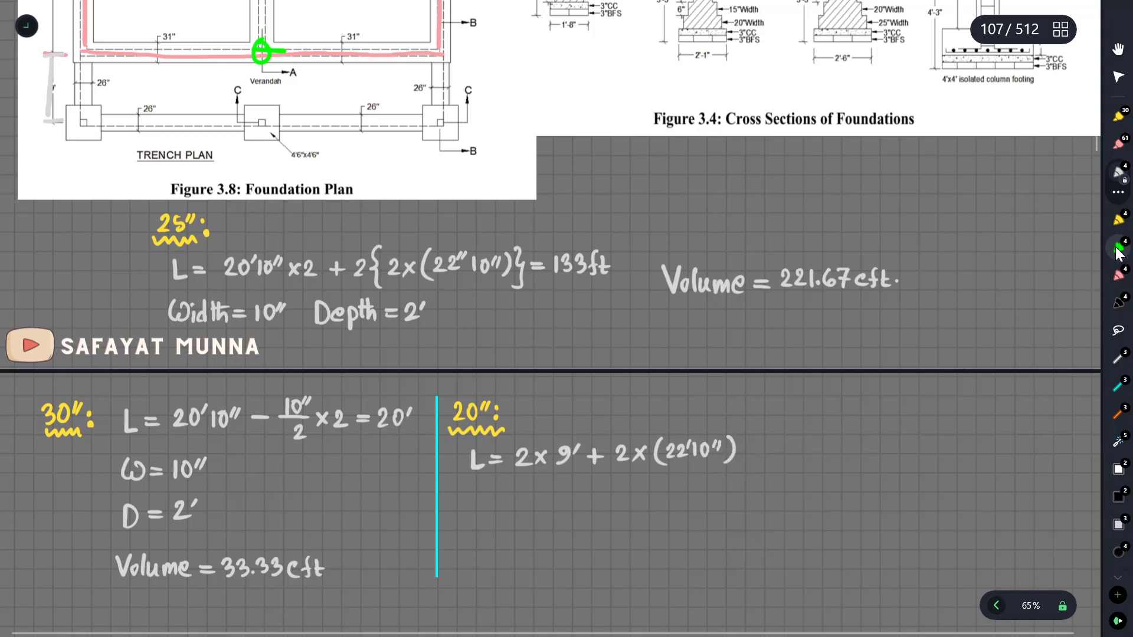
pyautogui.moveTo(44, 54)
pyautogui.mouseDown()
pyautogui.moveTo(63, 53)
pyautogui.moveTo(48, 119)
pyautogui.mouseUp()
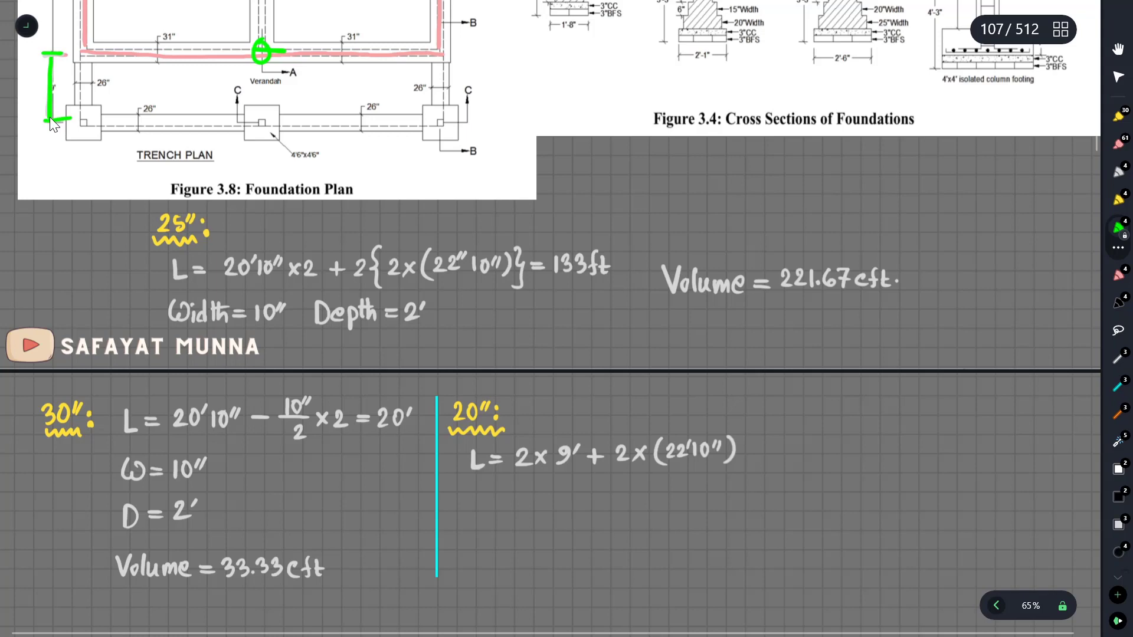
pyautogui.moveTo(451, 54)
pyautogui.mouseDown()
pyautogui.moveTo(472, 55)
pyautogui.moveTo(475, 118)
pyautogui.mouseUp()
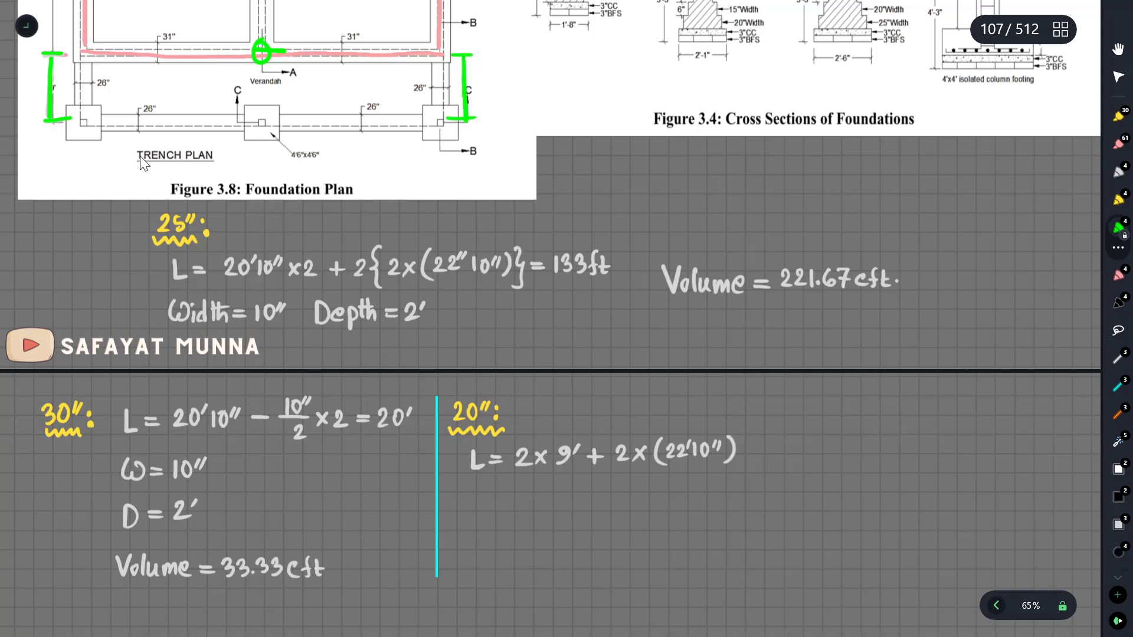
pyautogui.moveTo(82, 129)
pyautogui.mouseDown()
pyautogui.moveTo(260, 132)
pyautogui.moveTo(262, 143)
pyautogui.mouseUp()
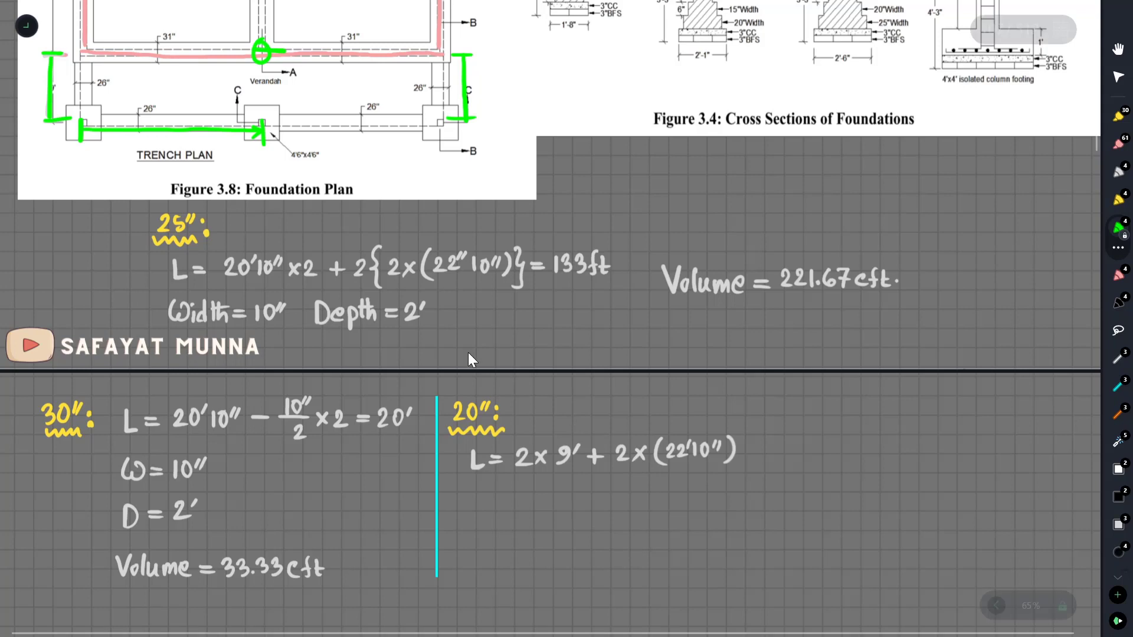
# Add yellow marks to the plan's right-side columns, then undo the bottom-right column box highlight
pyautogui.scroll(3, 227, 175)
pyautogui.scroll(1, 230, 185)
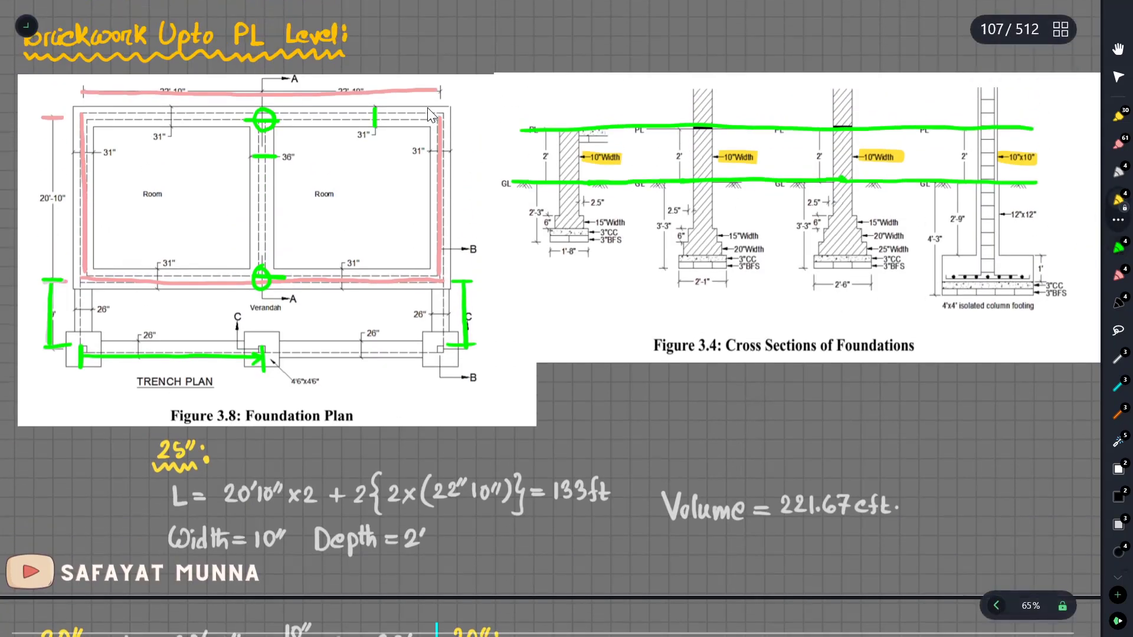
pyautogui.moveTo(448, 131)
pyautogui.mouseDown()
pyautogui.moveTo(448, 105)
pyautogui.moveTo(436, 108)
pyautogui.moveTo(449, 134)
pyautogui.mouseUp()
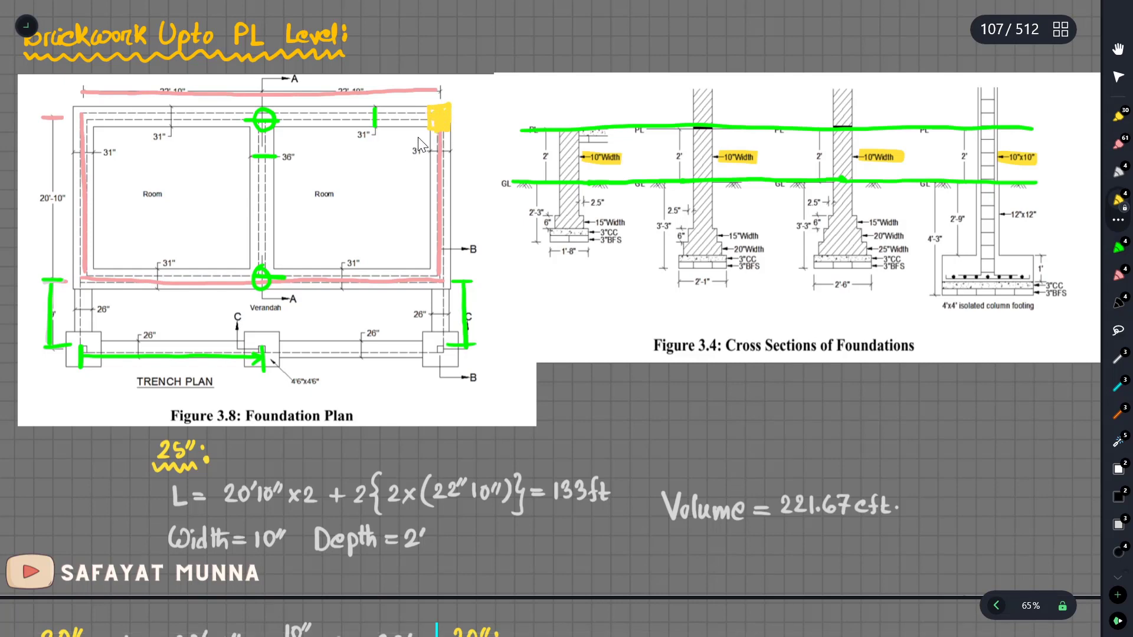
pyautogui.hotkey('ctrl', 'z')
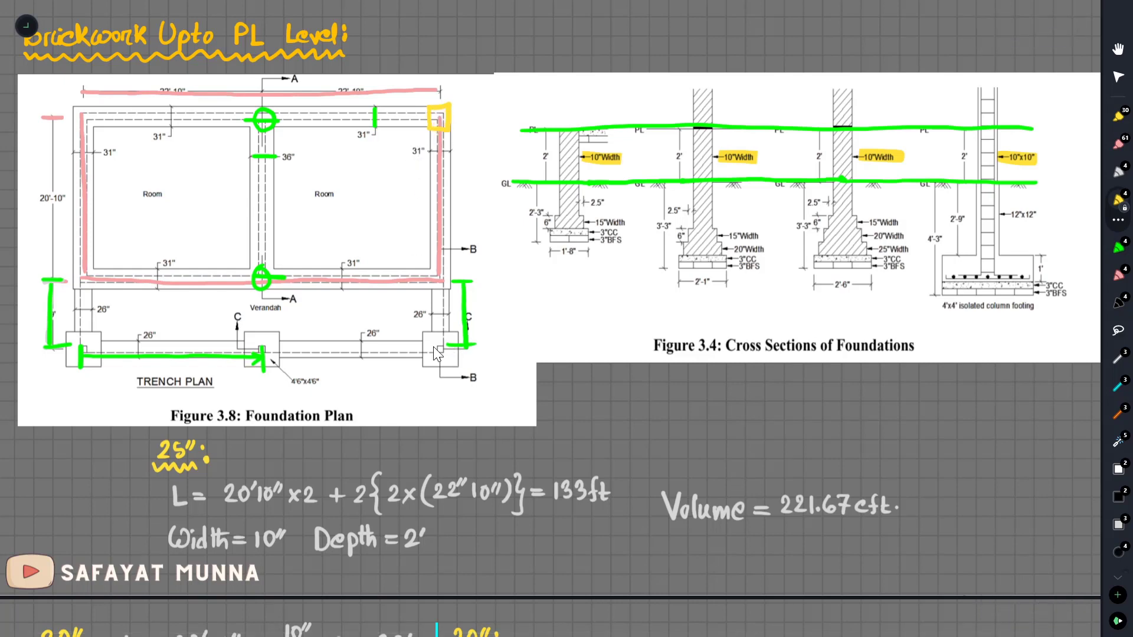
pyautogui.moveTo(429, 354); pyautogui.dragTo(430, 340)
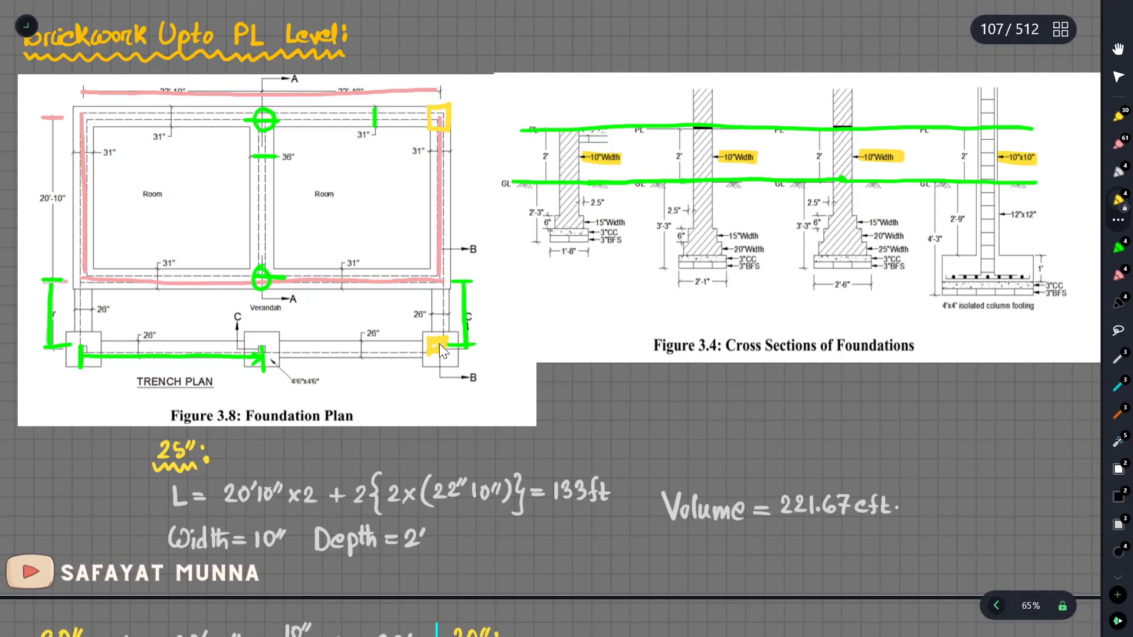
pyautogui.moveTo(439, 343); pyautogui.dragTo(431, 342)
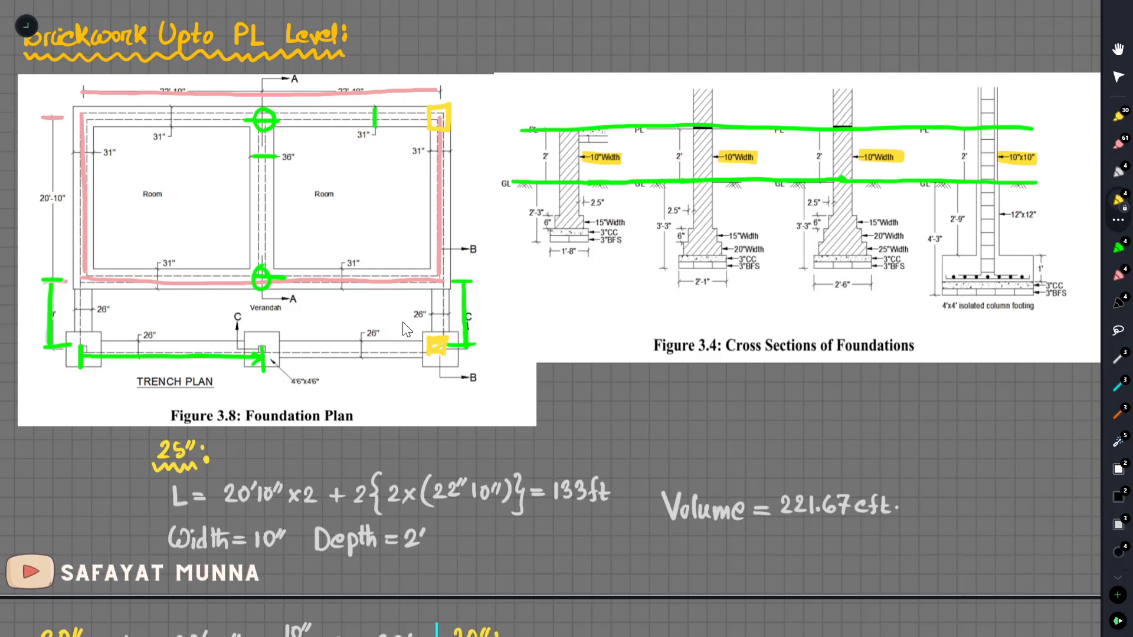
pyautogui.hotkey('ctrl', 'z')
# Circle the plan's left corner junction in green, then undo it and return to the grey pen
pyautogui.scroll(-5, 403, 322)
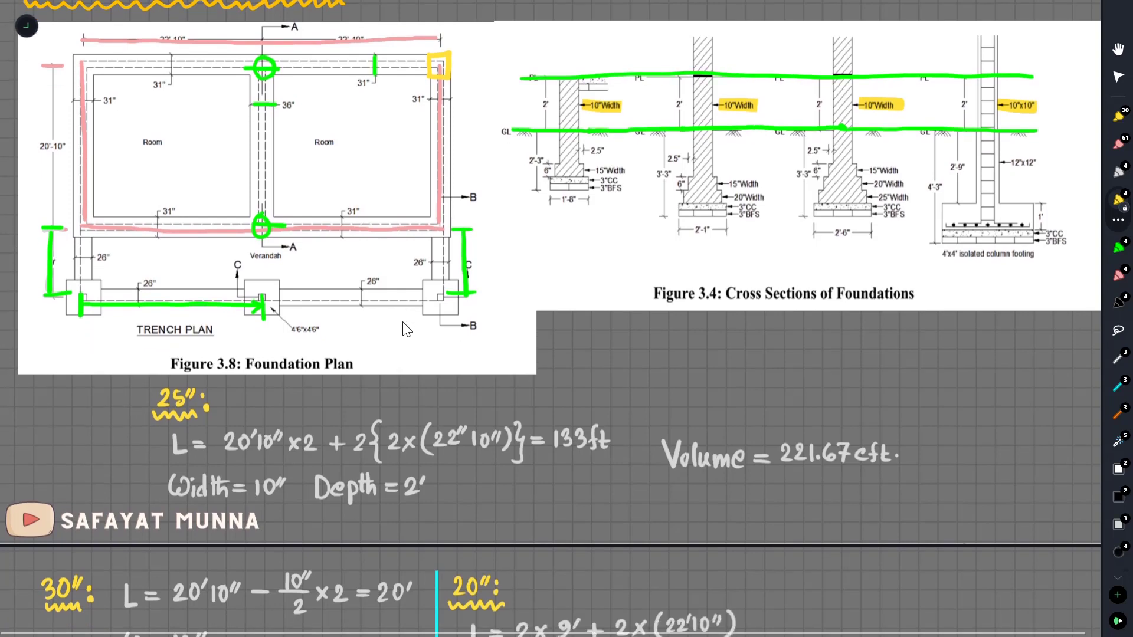
pyautogui.scroll(1, 402, 321)
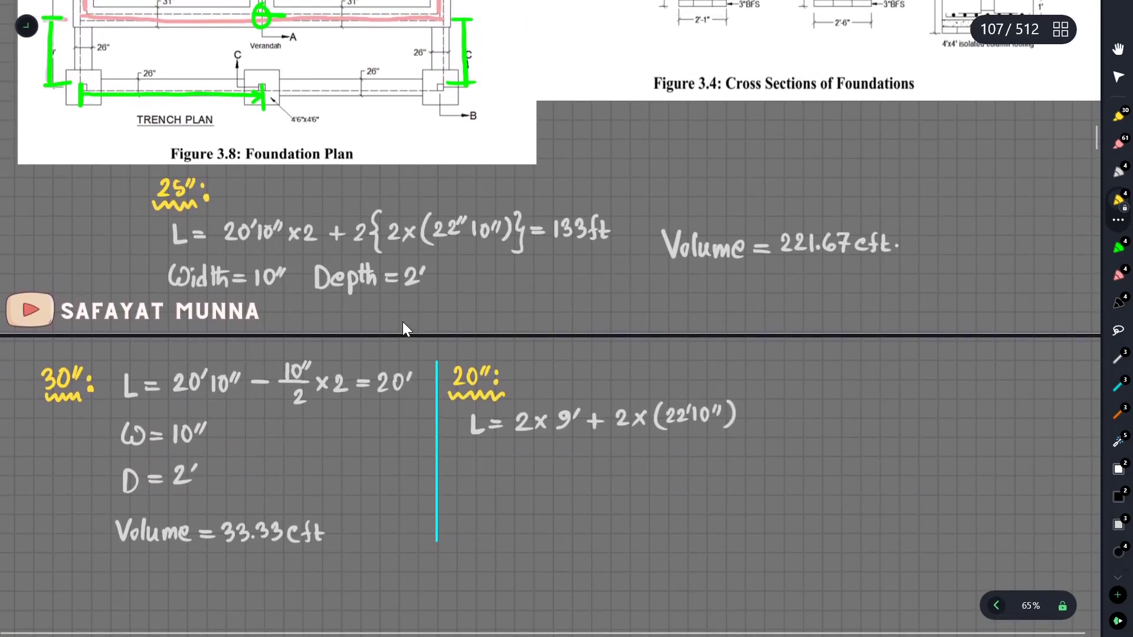
pyautogui.press('p')
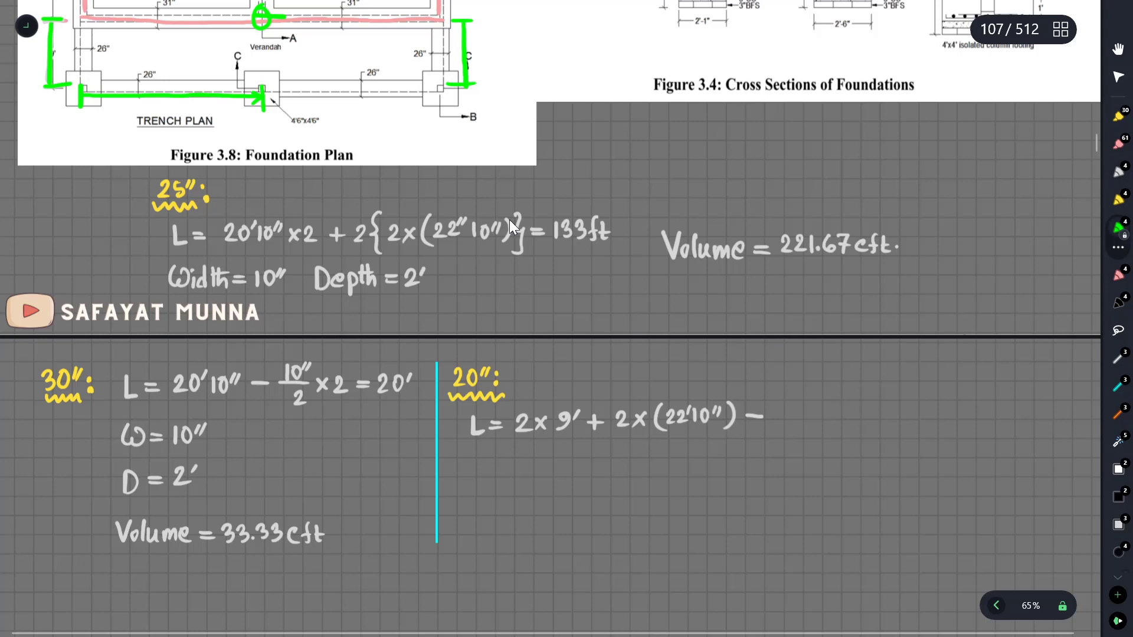
pyautogui.press('p')
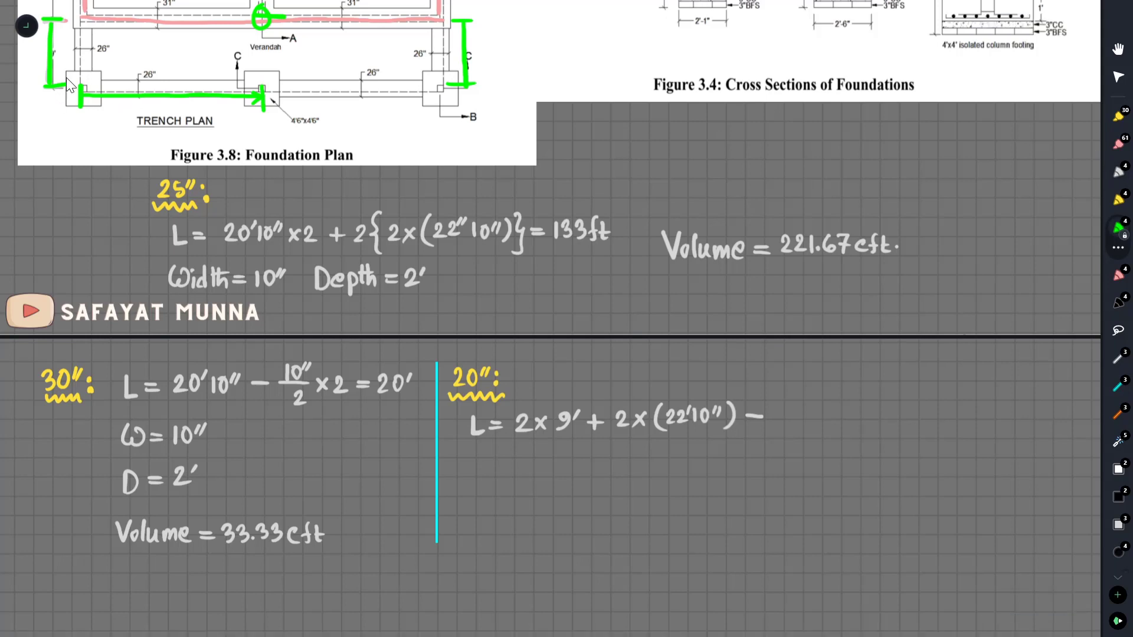
pyautogui.scroll(2, 66, 77)
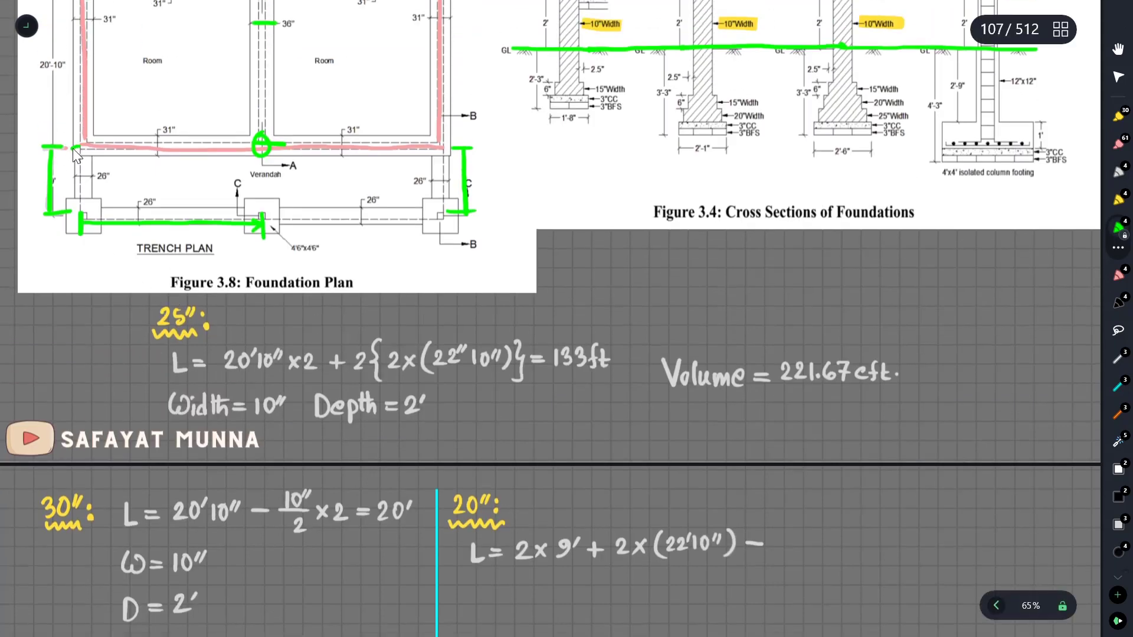
pyautogui.moveTo(73, 150)
pyautogui.mouseDown()
pyautogui.moveTo(78, 165)
pyautogui.moveTo(91, 157)
pyautogui.moveTo(82, 145)
pyautogui.moveTo(83, 156)
pyautogui.mouseUp()
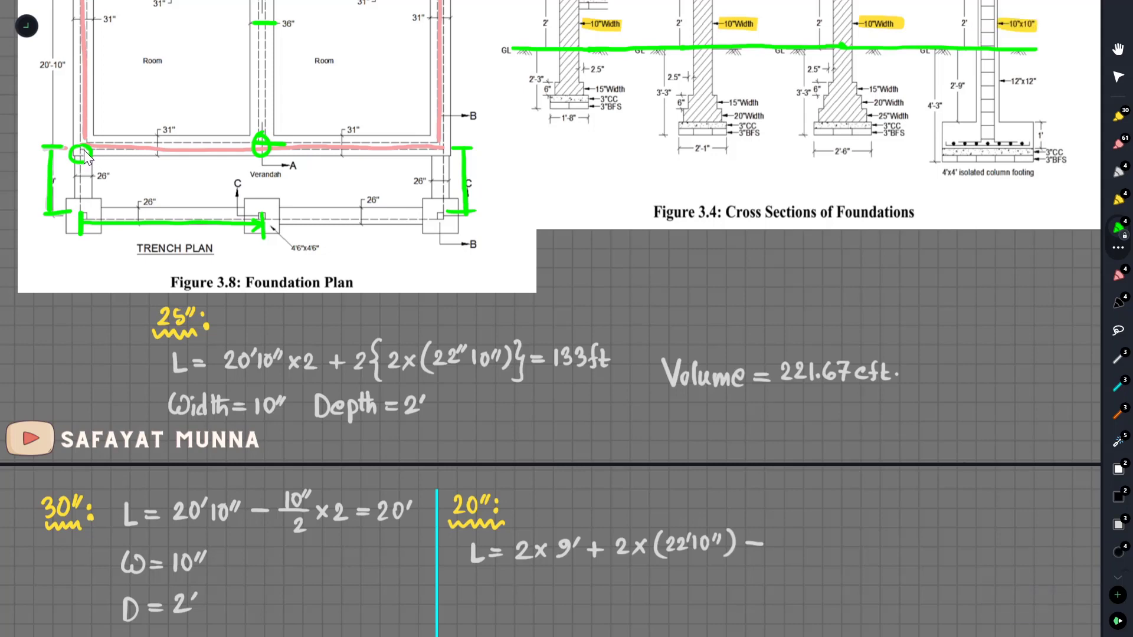
pyautogui.hotkey('ctrl', 'z')
pyautogui.click(1118, 171)
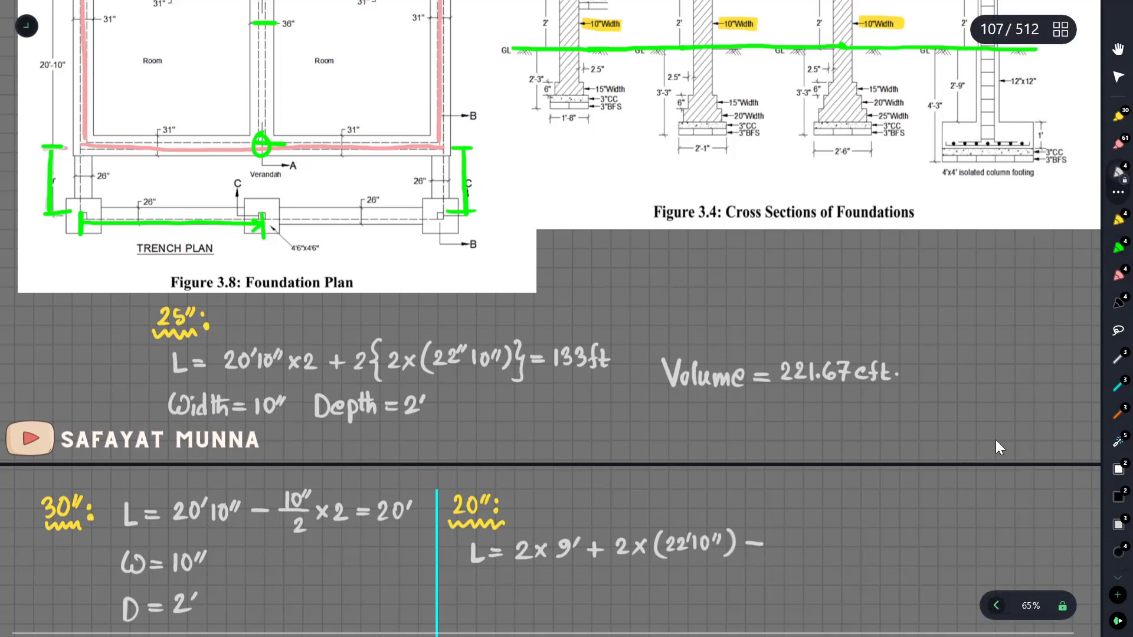
pyautogui.click(1117, 330)
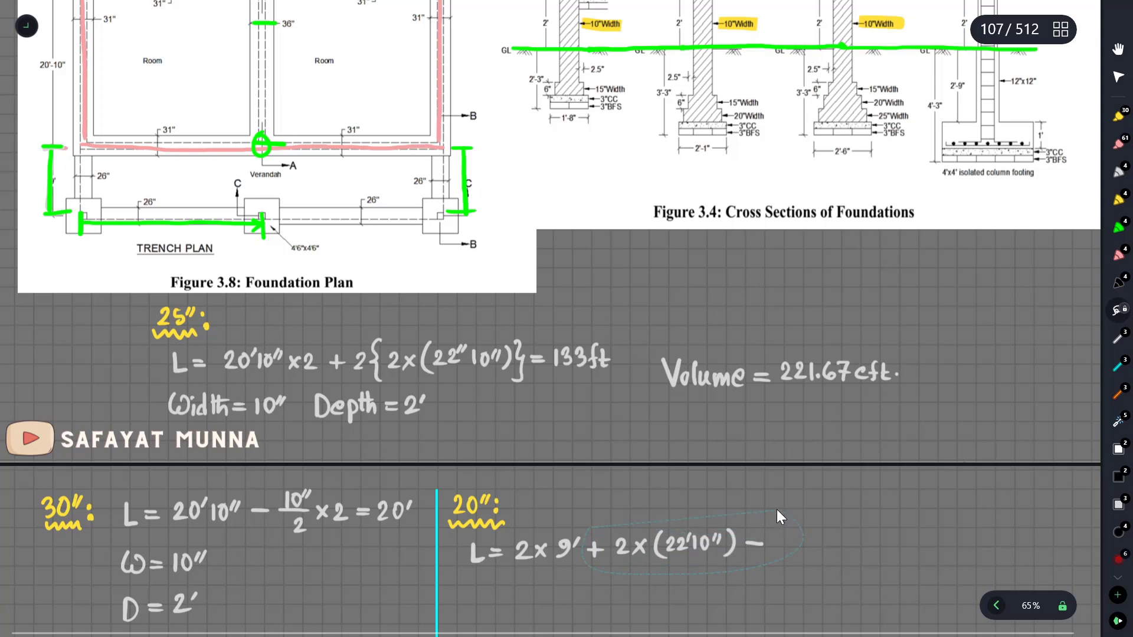
# Shift the formula's second term right and write (9'−5"−5") in the gap
pyautogui.moveTo(777, 509); pyautogui.dragTo(779, 511)
pyautogui.moveTo(665, 545)
pyautogui.mouseDown()
pyautogui.moveTo(770, 539)
pyautogui.moveTo(773, 515)
pyautogui.mouseUp()
pyautogui.click(578, 517)
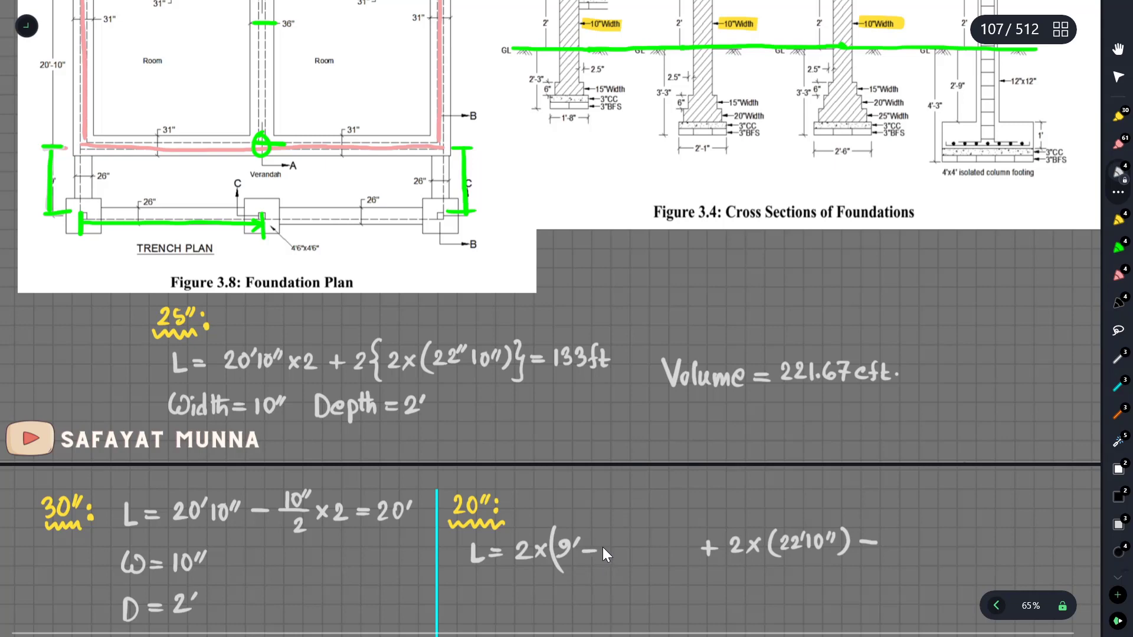
pyautogui.moveTo(610, 542); pyautogui.dragTo(602, 556)
pyautogui.moveTo(88, 199); pyautogui.dragTo(88, 210)
pyautogui.moveTo(619, 546); pyautogui.dragTo(623, 552)
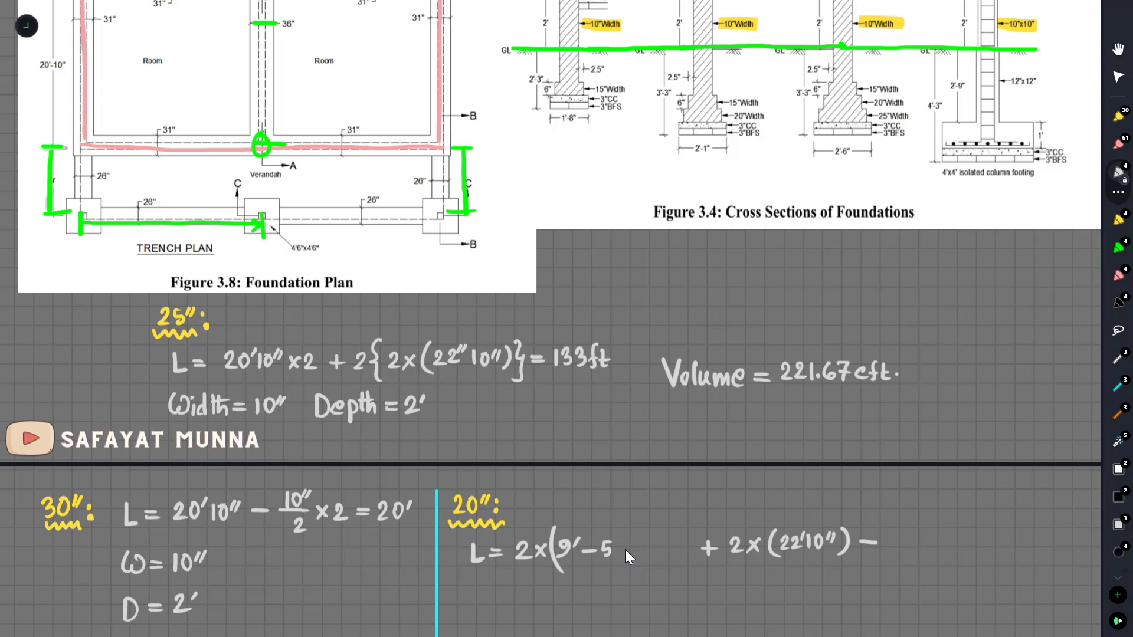
pyautogui.moveTo(619, 551); pyautogui.dragTo(629, 551)
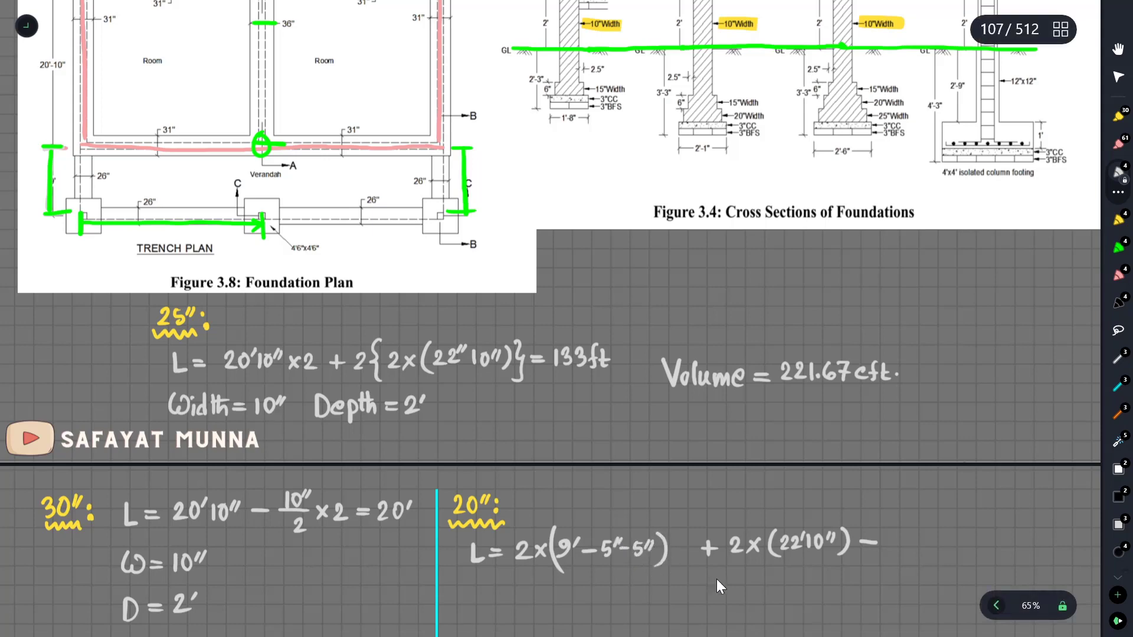
# Move the second term back, remove its old bracket and minus, and write −5"−5") after 22'10"
pyautogui.click(1117, 330)
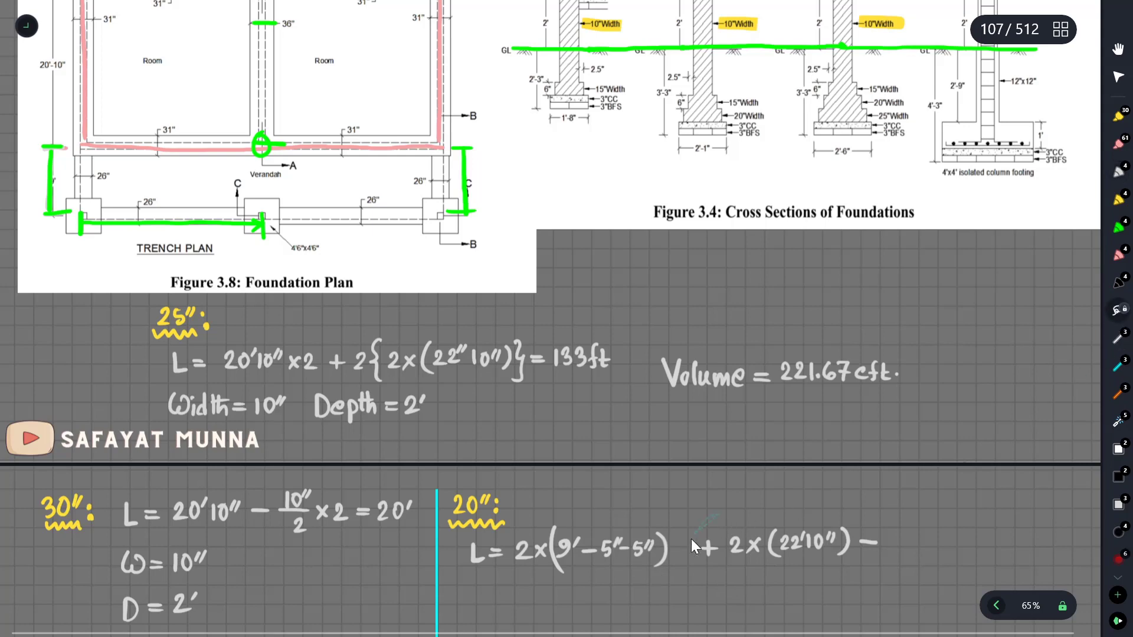
pyautogui.moveTo(843, 509); pyautogui.dragTo(837, 508)
pyautogui.moveTo(772, 553); pyautogui.dragTo(760, 554)
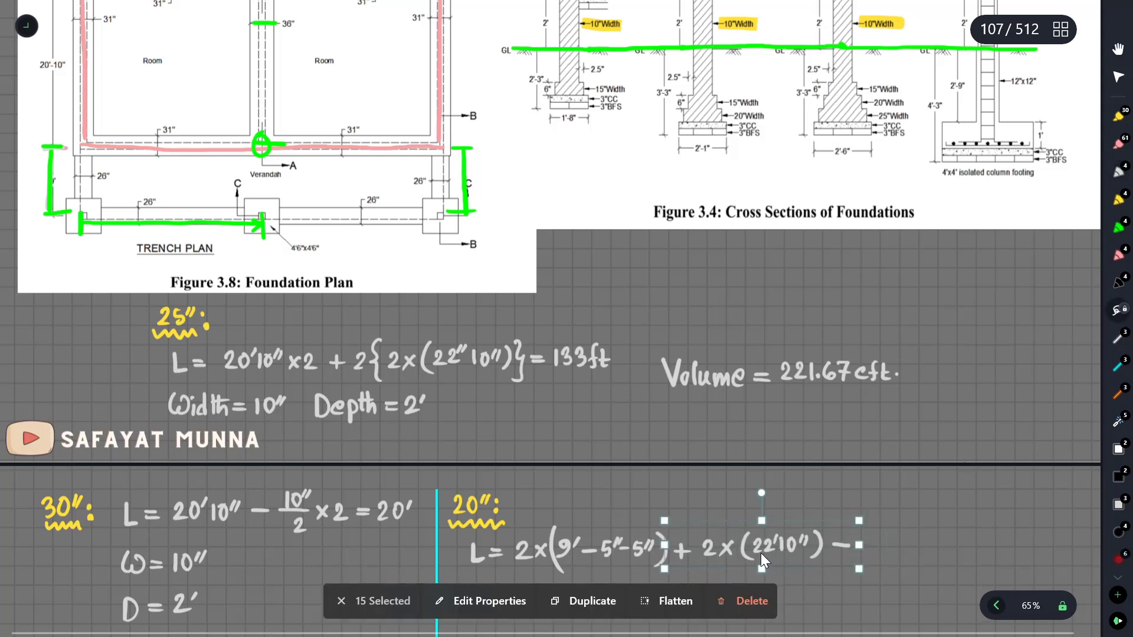
pyautogui.click(689, 490)
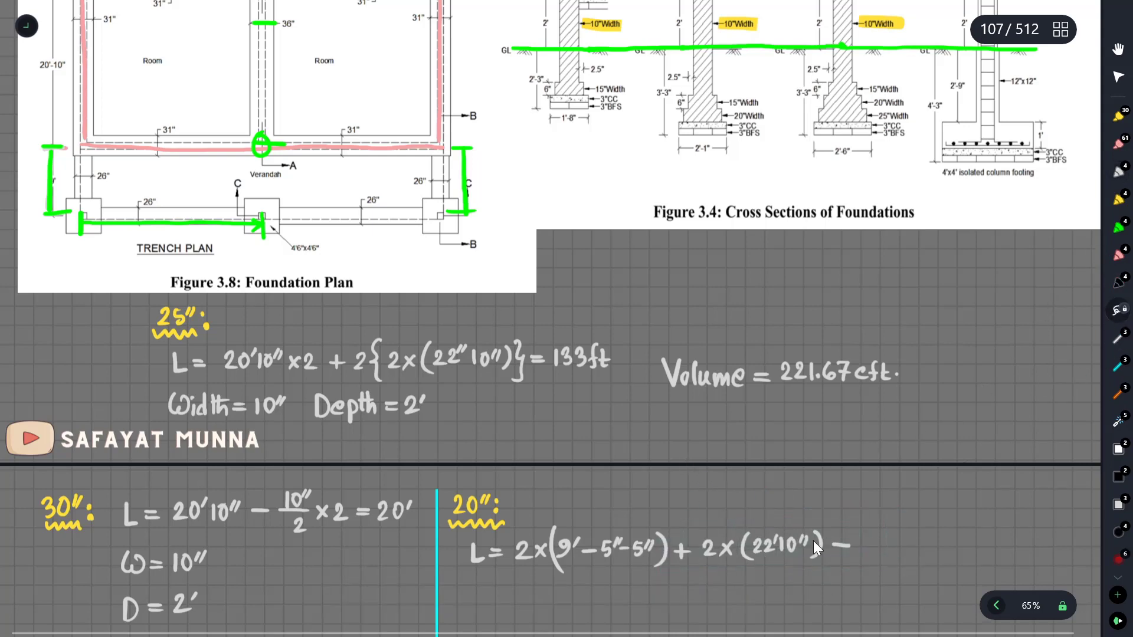
pyautogui.moveTo(817, 558); pyautogui.dragTo(832, 547)
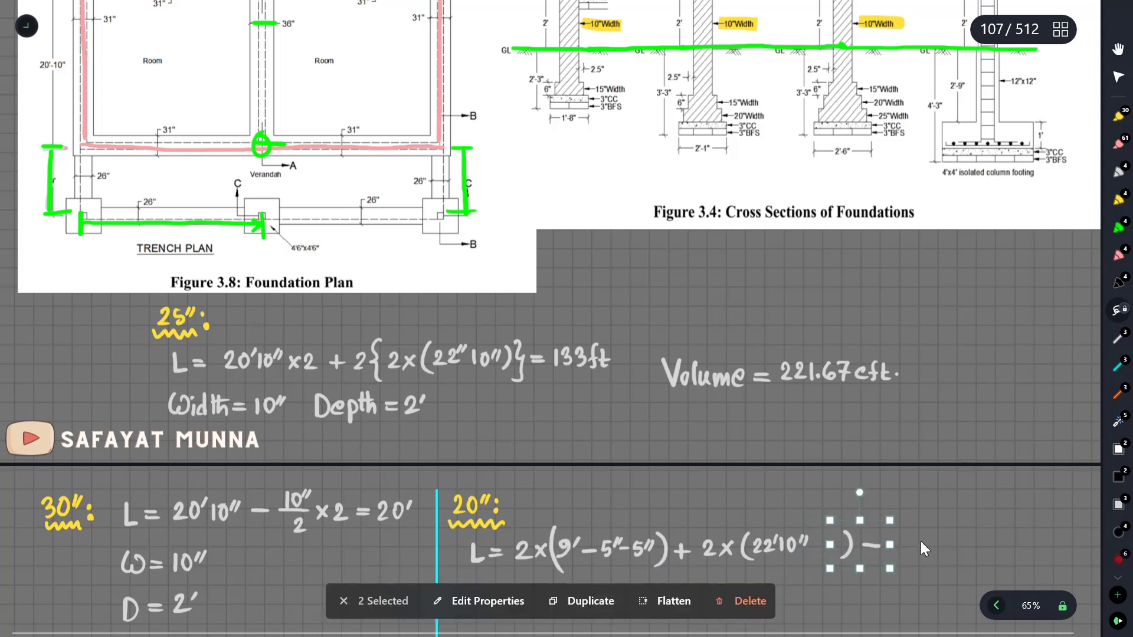
pyautogui.press('Delete')
pyautogui.hotkey('ctrl', 'z')
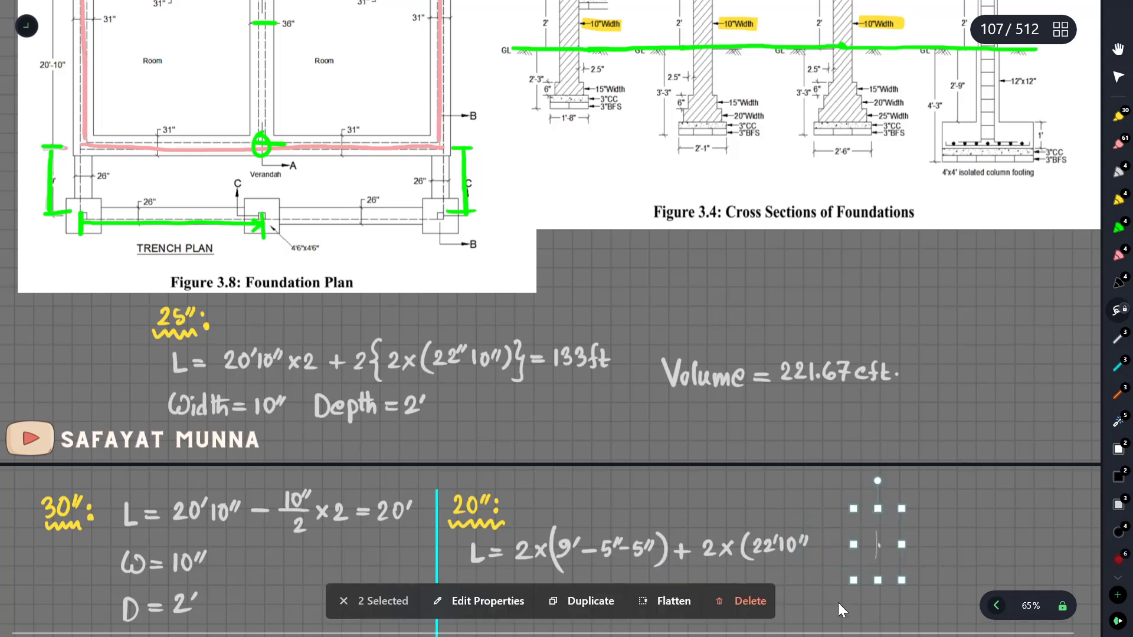
pyautogui.click(755, 606)
pyautogui.click(1118, 171)
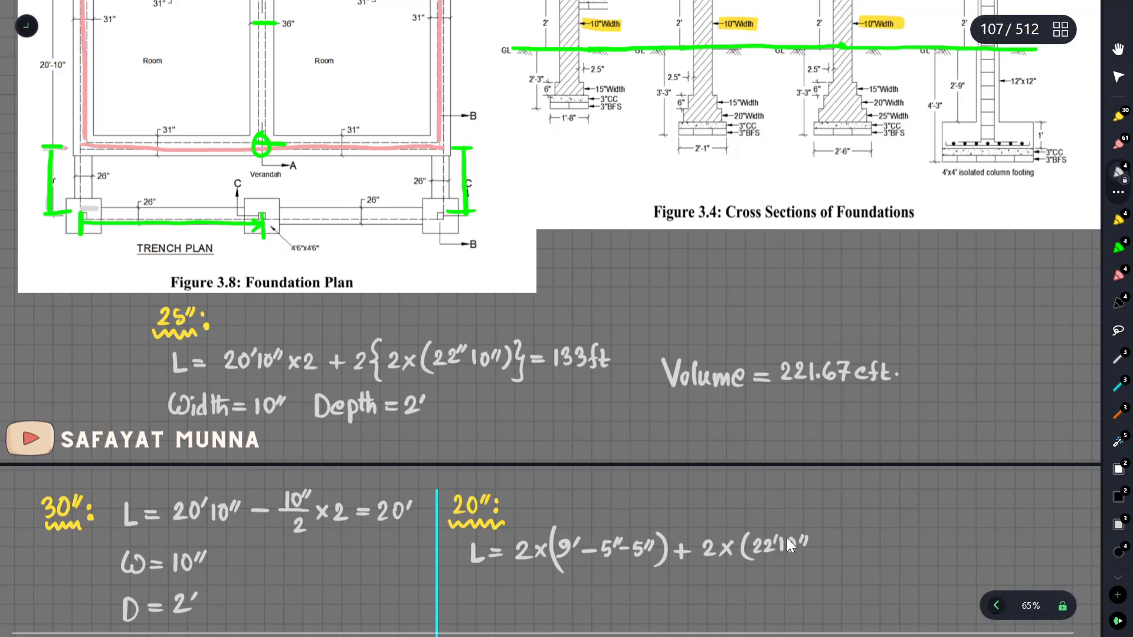
pyautogui.moveTo(851, 538); pyautogui.dragTo(849, 547)
pyautogui.moveTo(889, 539); pyautogui.dragTo(888, 550)
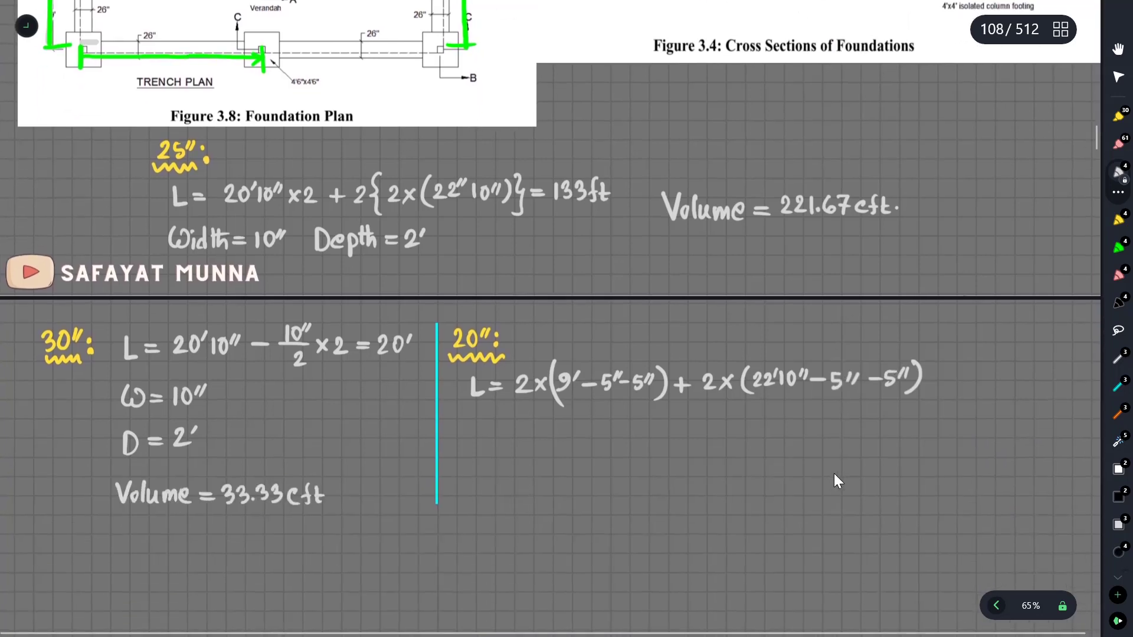
# Write = 60.33 ft, W = 10", D = 2' and Volume = 100.55 cft under the 20" formula
pyautogui.scroll(-2, 834, 473)
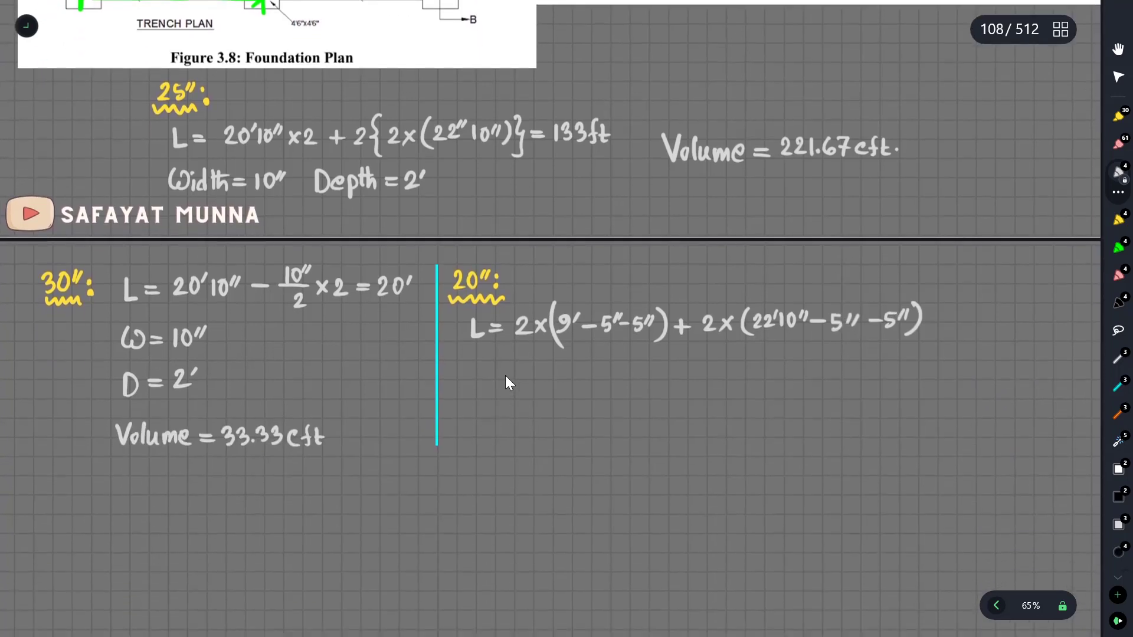
pyautogui.moveTo(492, 383); pyautogui.dragTo(505, 383)
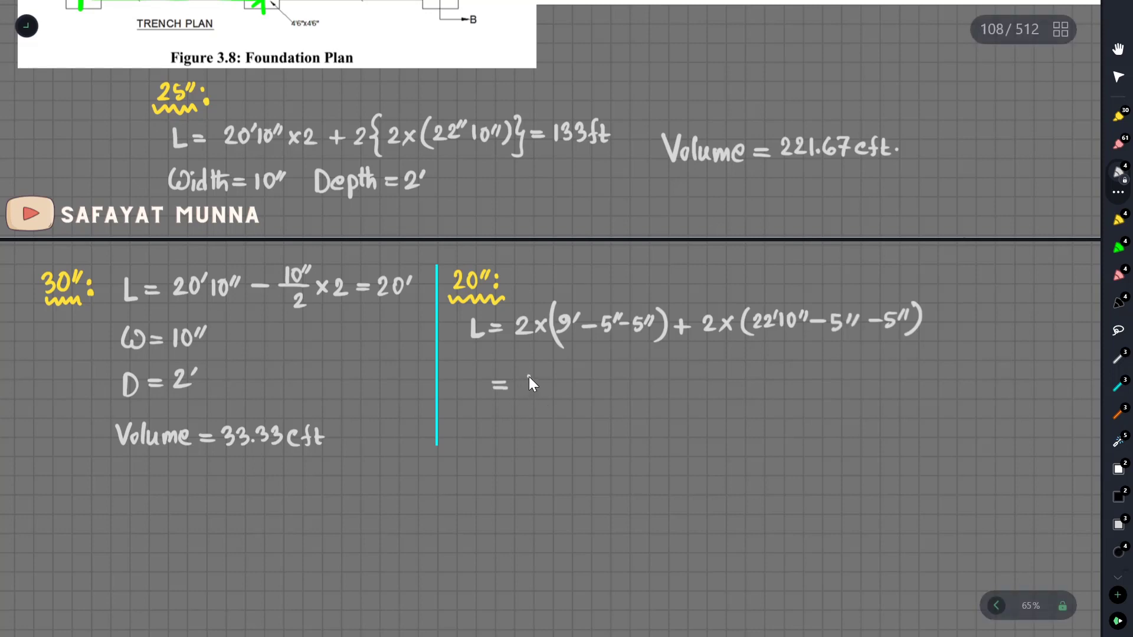
pyautogui.moveTo(529, 377); pyautogui.dragTo(525, 386)
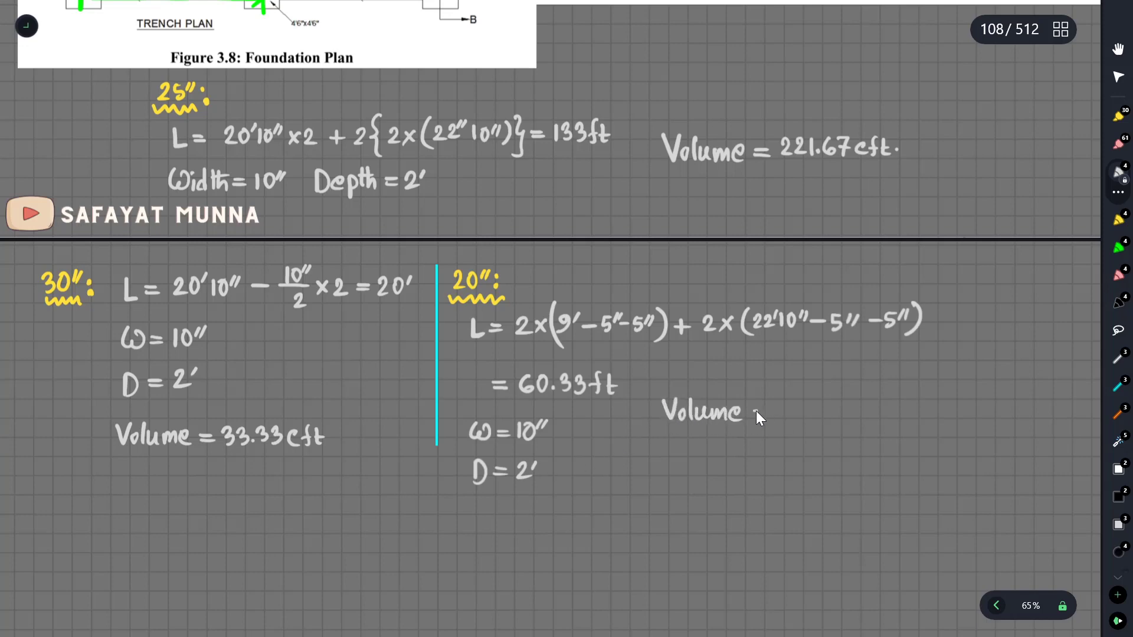
pyautogui.moveTo(785, 404)
pyautogui.mouseDown()
pyautogui.moveTo(784, 419)
pyautogui.moveTo(794, 402)
pyautogui.mouseUp()
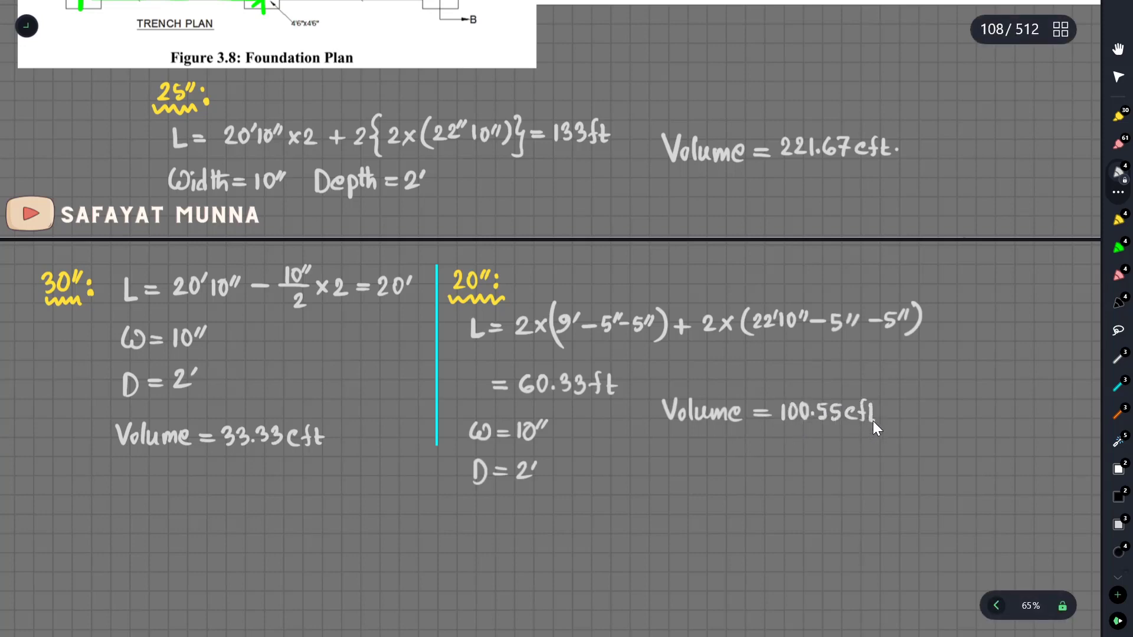
pyautogui.scroll(-3, 720, 412)
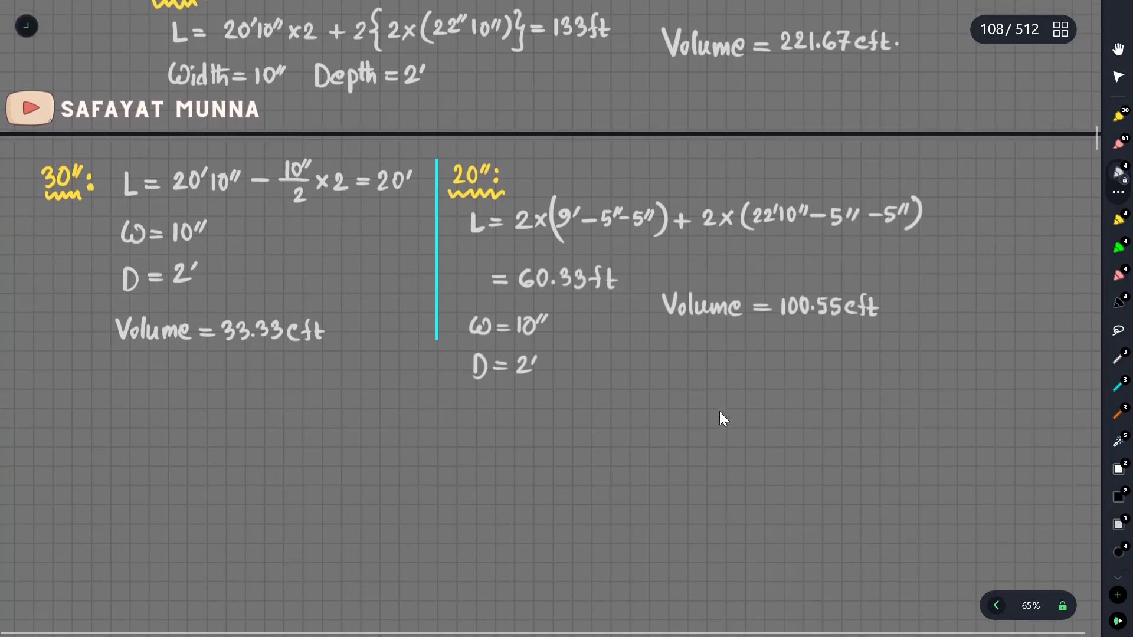
# Write total = 100.55 + 221.67 + 33.33 = 355.55 cft and draw a box around the result
pyautogui.moveTo(49, 327); pyautogui.dragTo(50, 348)
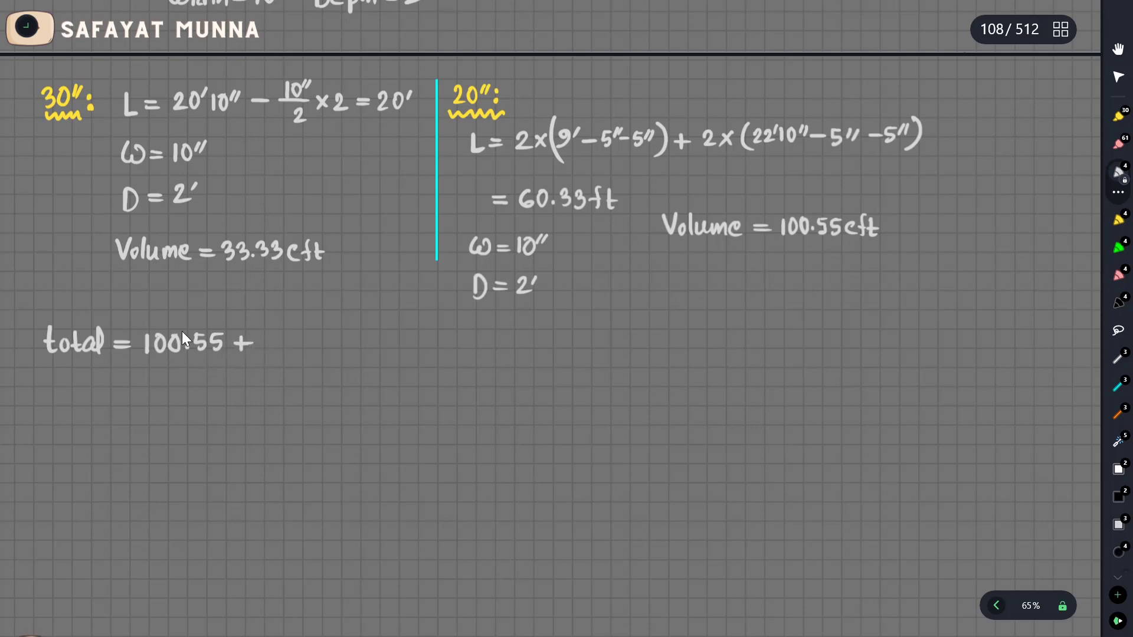
pyautogui.scroll(3, 181, 331)
pyautogui.scroll(-2, 182, 331)
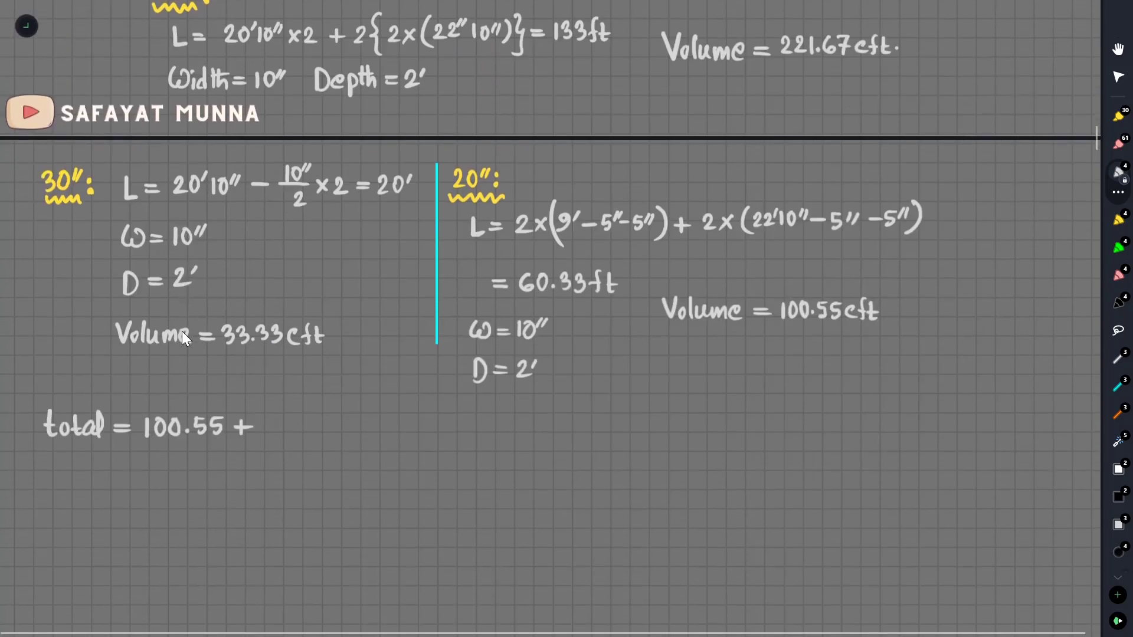
pyautogui.moveTo(269, 423); pyautogui.dragTo(268, 432)
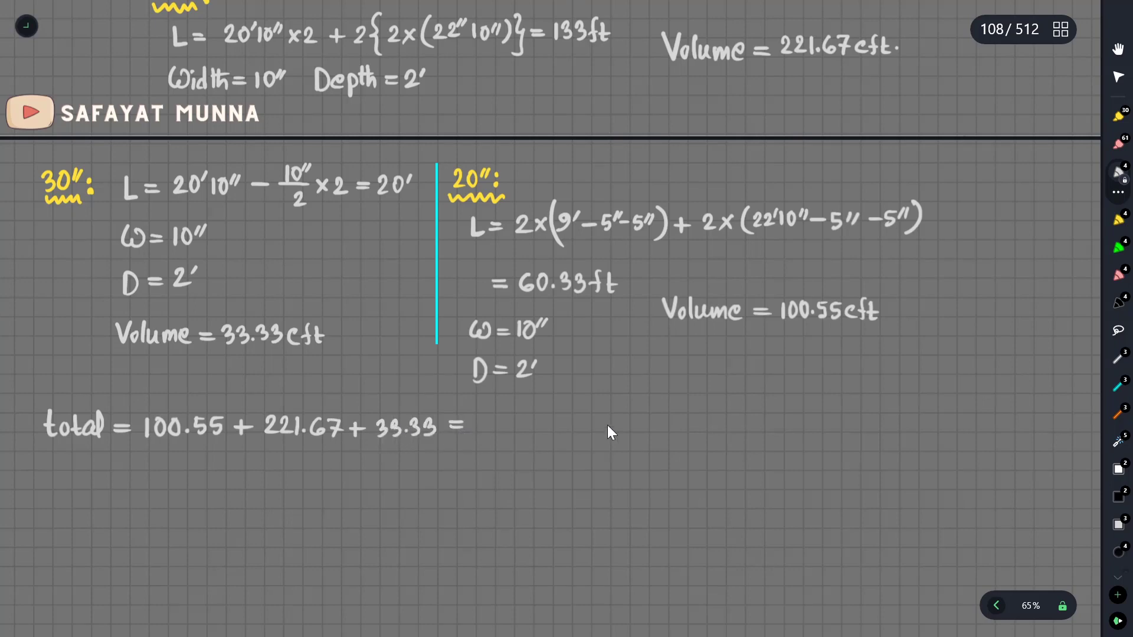
pyautogui.moveTo(475, 415); pyautogui.dragTo(484, 425)
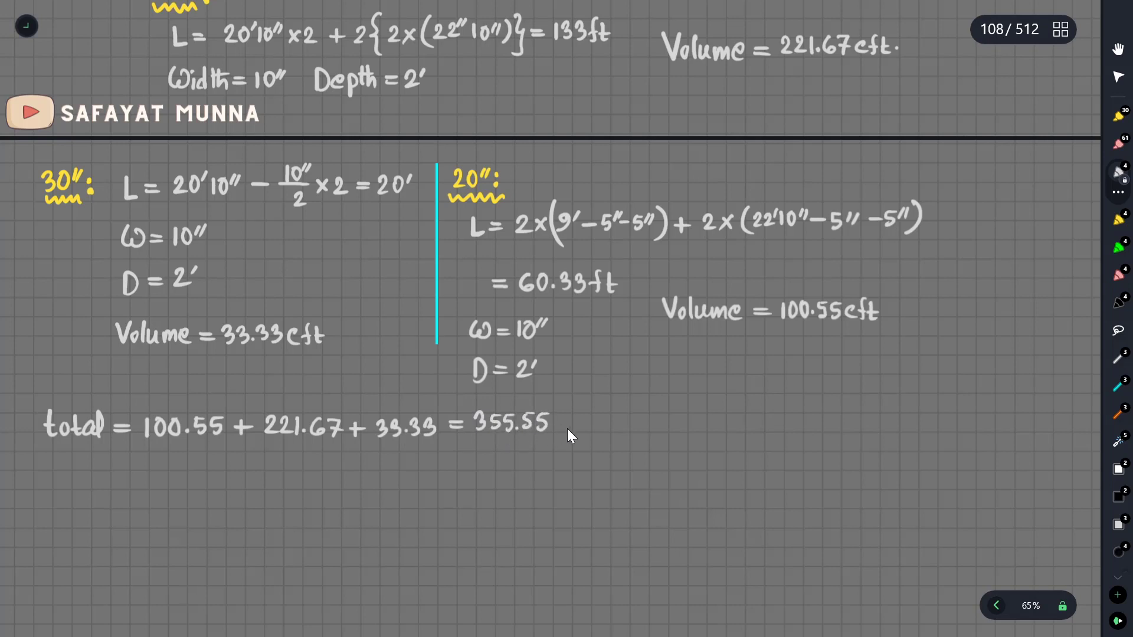
pyautogui.click(1118, 469)
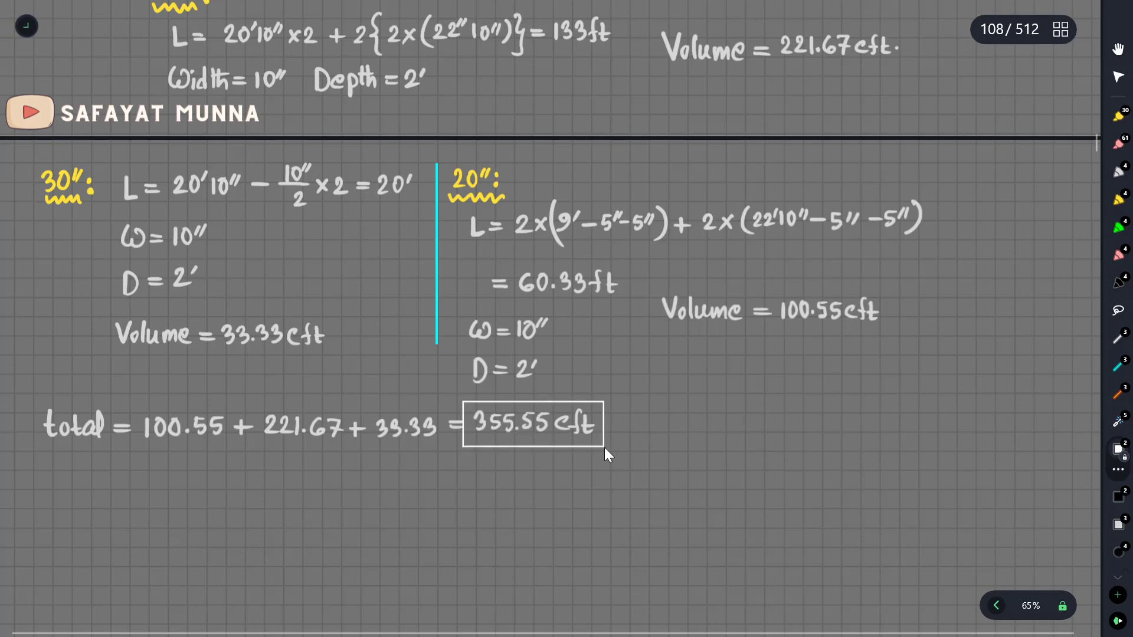